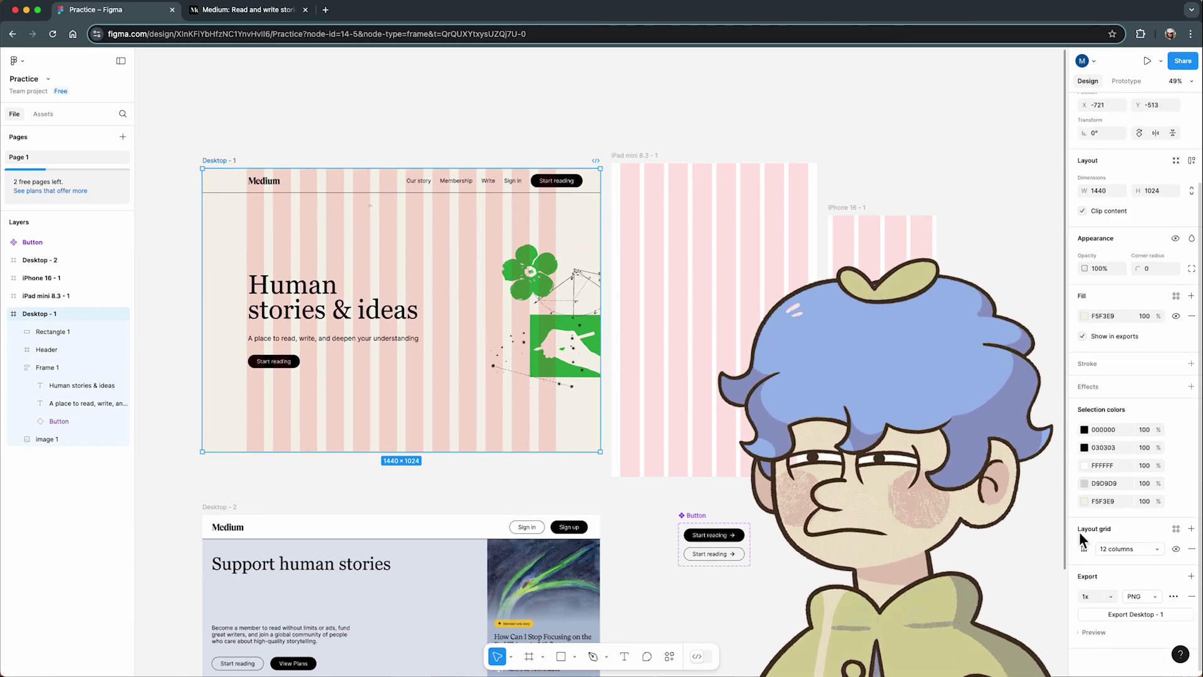
# Step: Add a layout grid to Desktop - 1, then try moving the flower illustration and undo it
pyautogui.click(1191, 528)
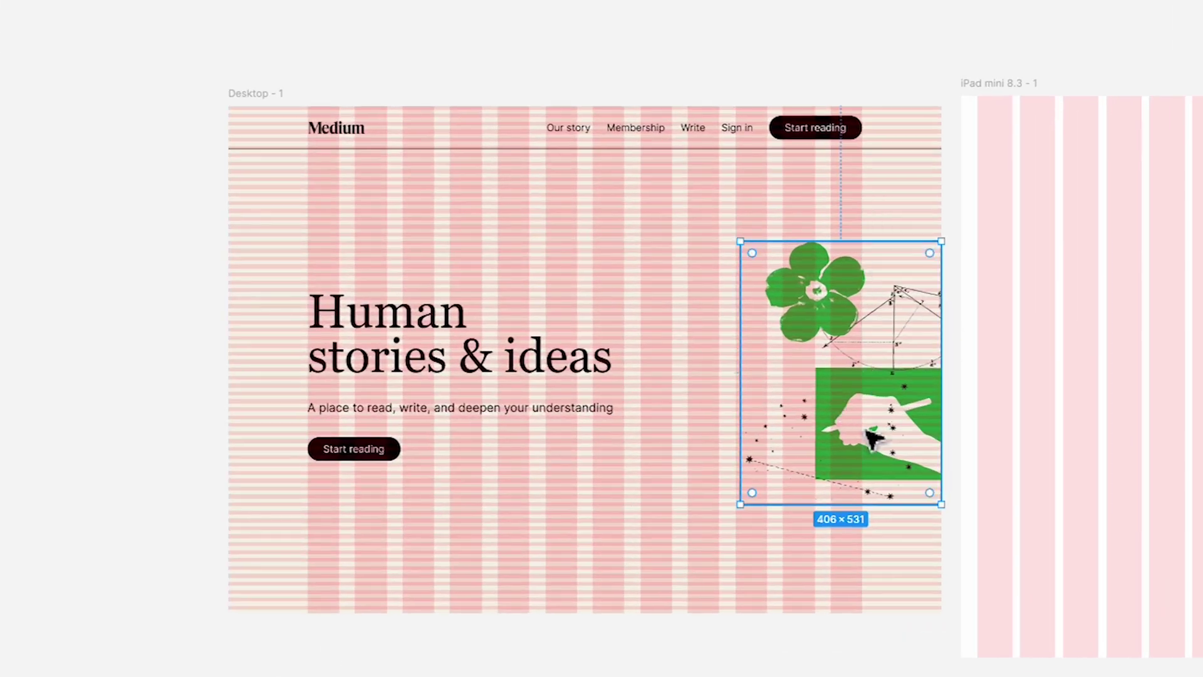
pyautogui.moveTo(886, 448); pyautogui.dragTo(807, 439)
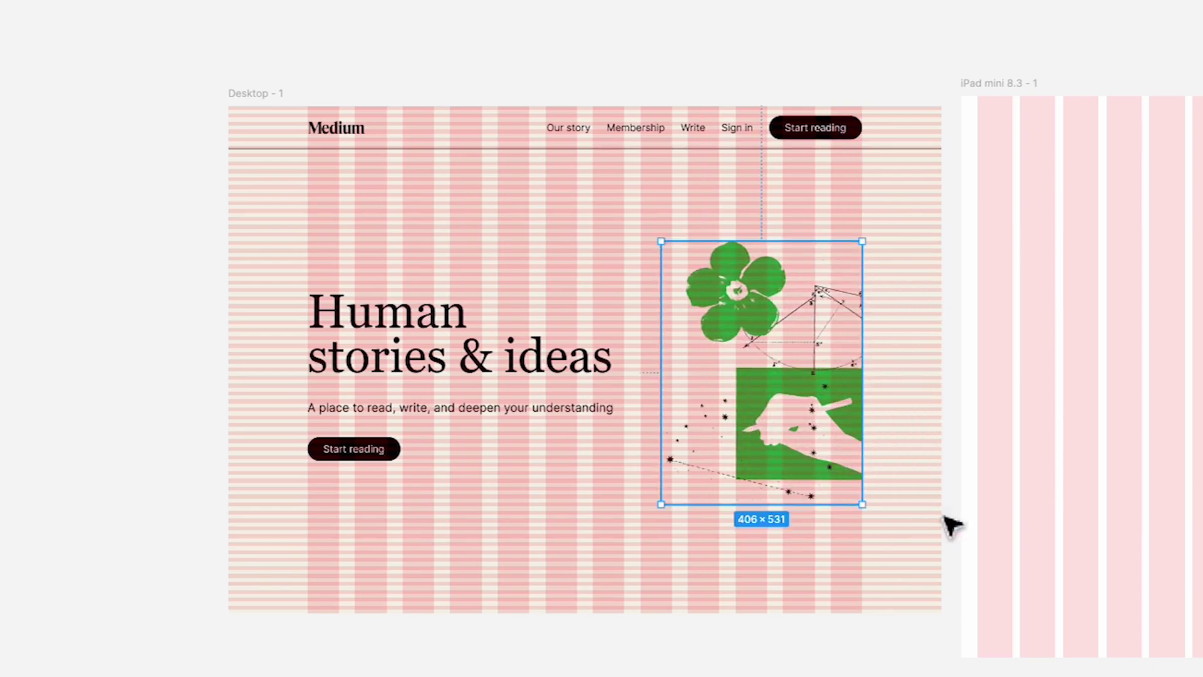
pyautogui.hotkey('ctrl', 'z')
pyautogui.click(775, 43)
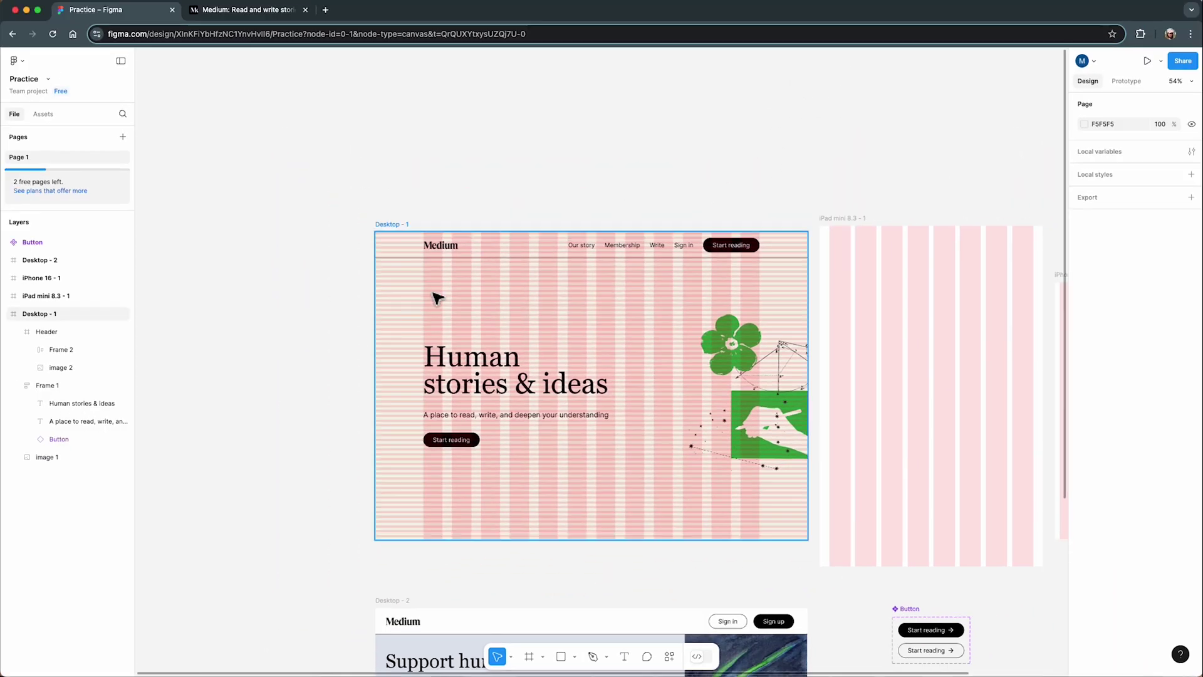
# Step: Draw a small rectangle inside Desktop - 1 and nudge it down with the arrow key
pyautogui.scroll(5, 432, 293)
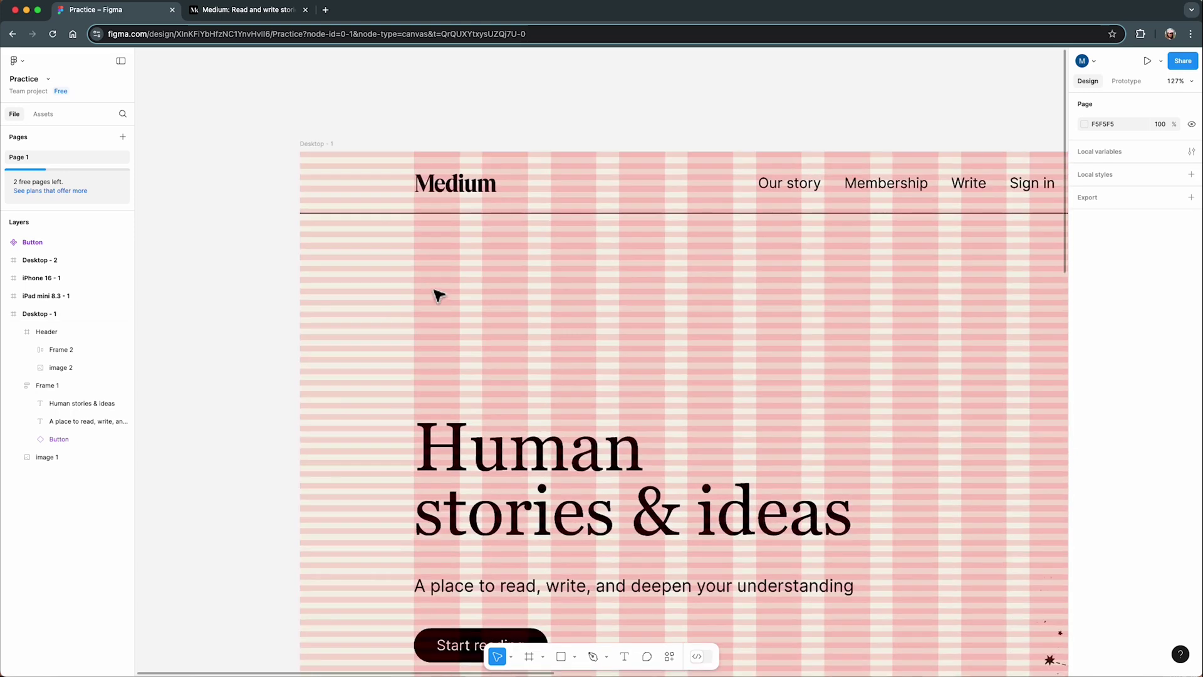
pyautogui.press('r')
pyautogui.moveTo(462, 271); pyautogui.dragTo(471, 276)
pyautogui.scroll(8, 470, 276)
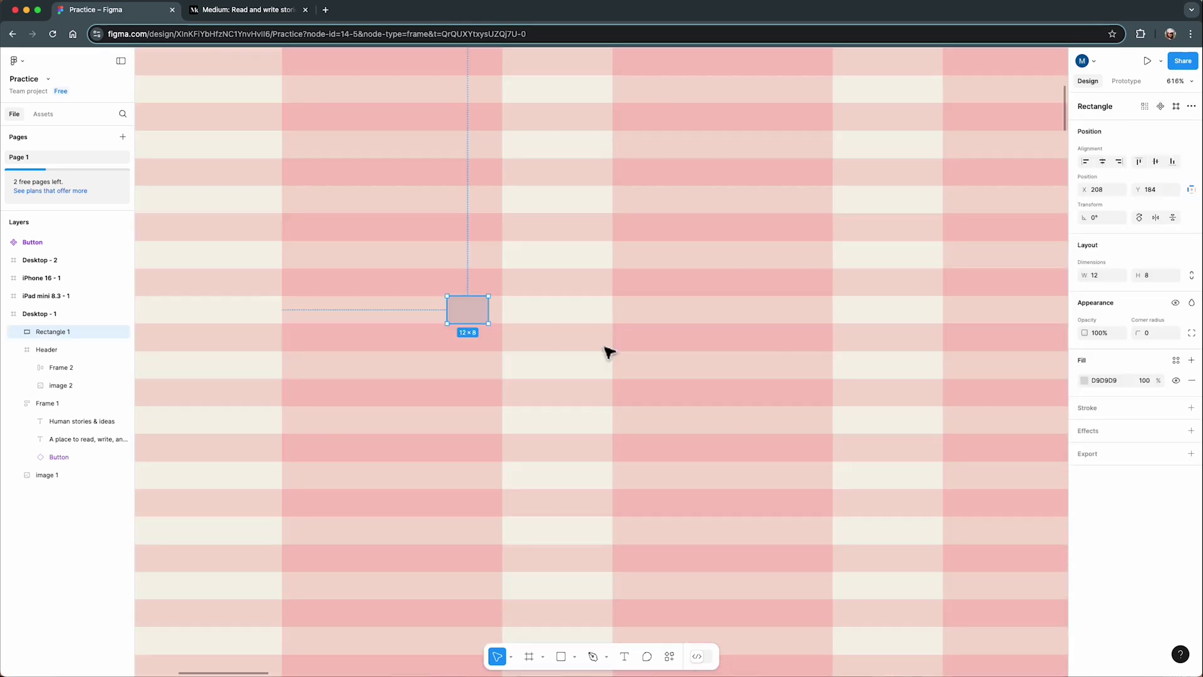
pyautogui.press('Down')
pyautogui.press('Down')
pyautogui.press('Down')
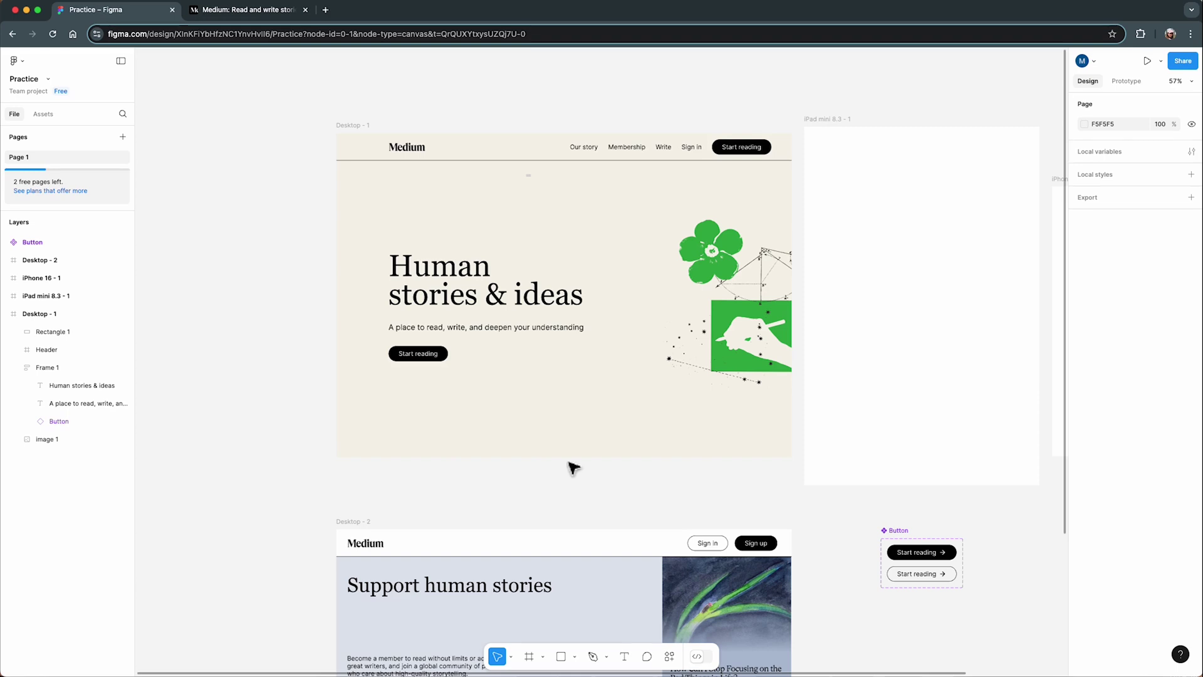
# Step: Add a new layout grid to Desktop - 1 and view its grid type options
pyautogui.click(351, 125)
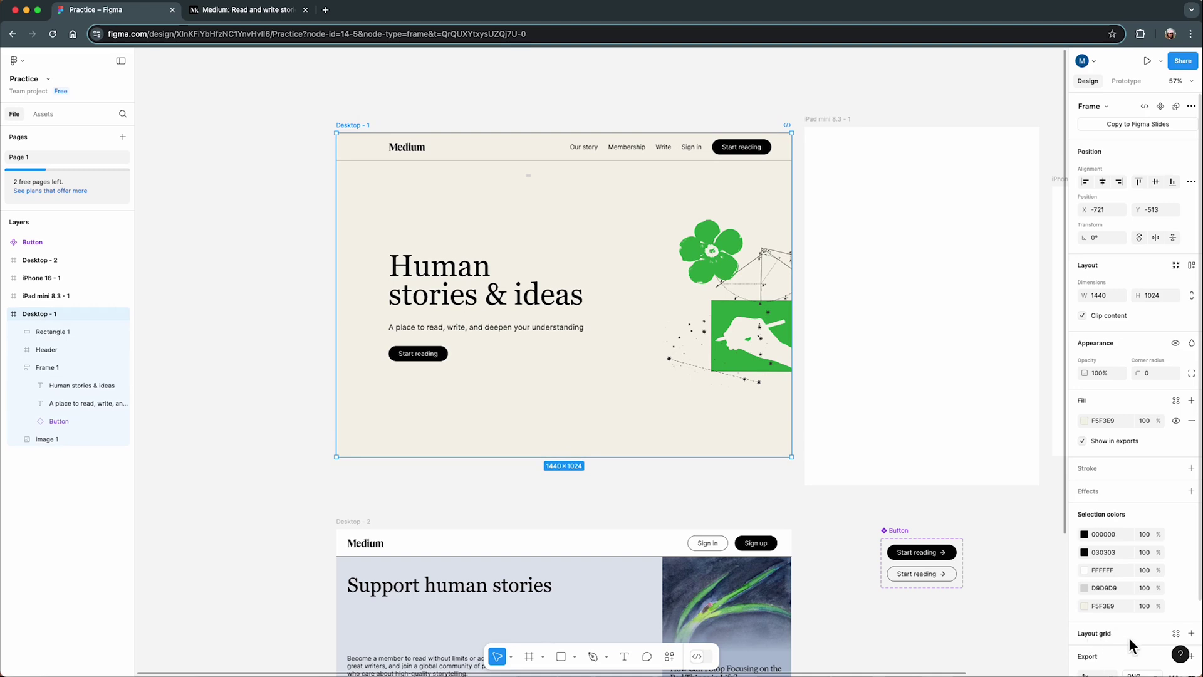
pyautogui.scroll(-3, 1129, 637)
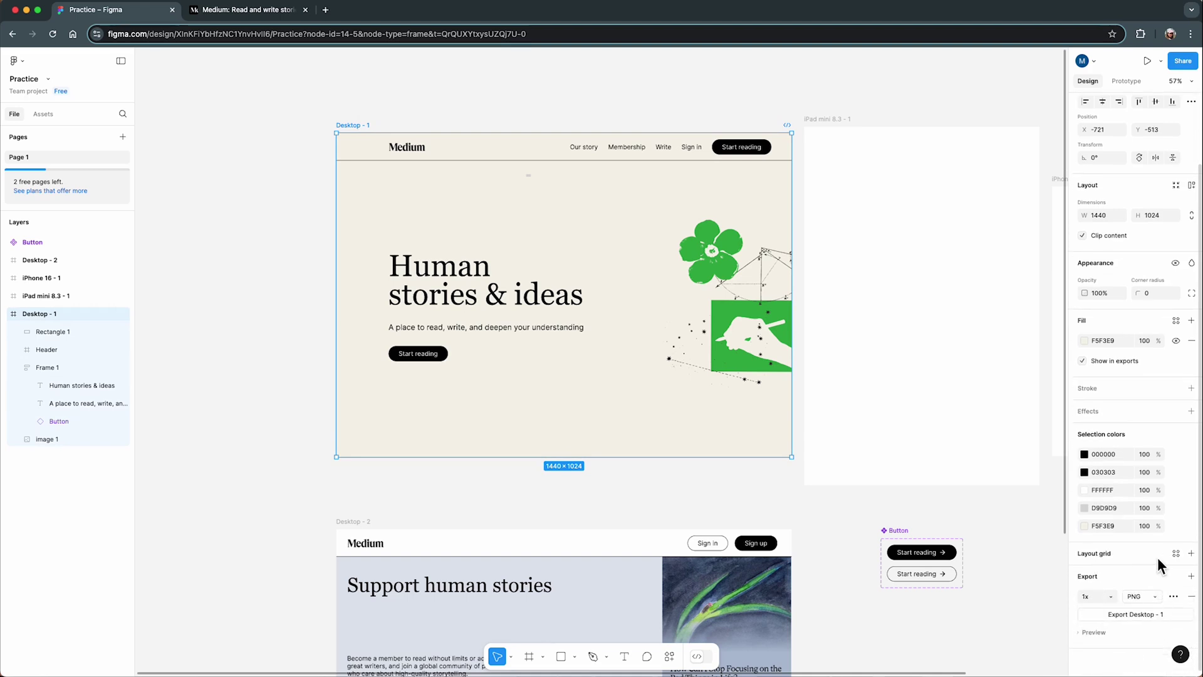
pyautogui.click(1191, 554)
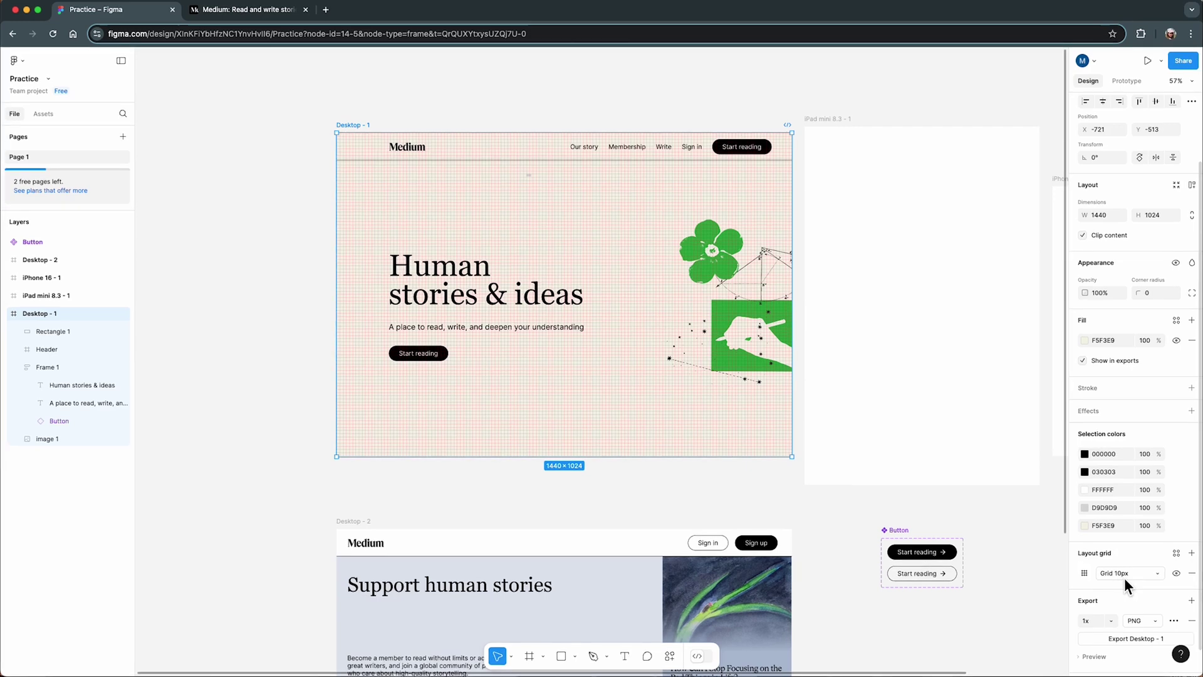
pyautogui.click(1084, 573)
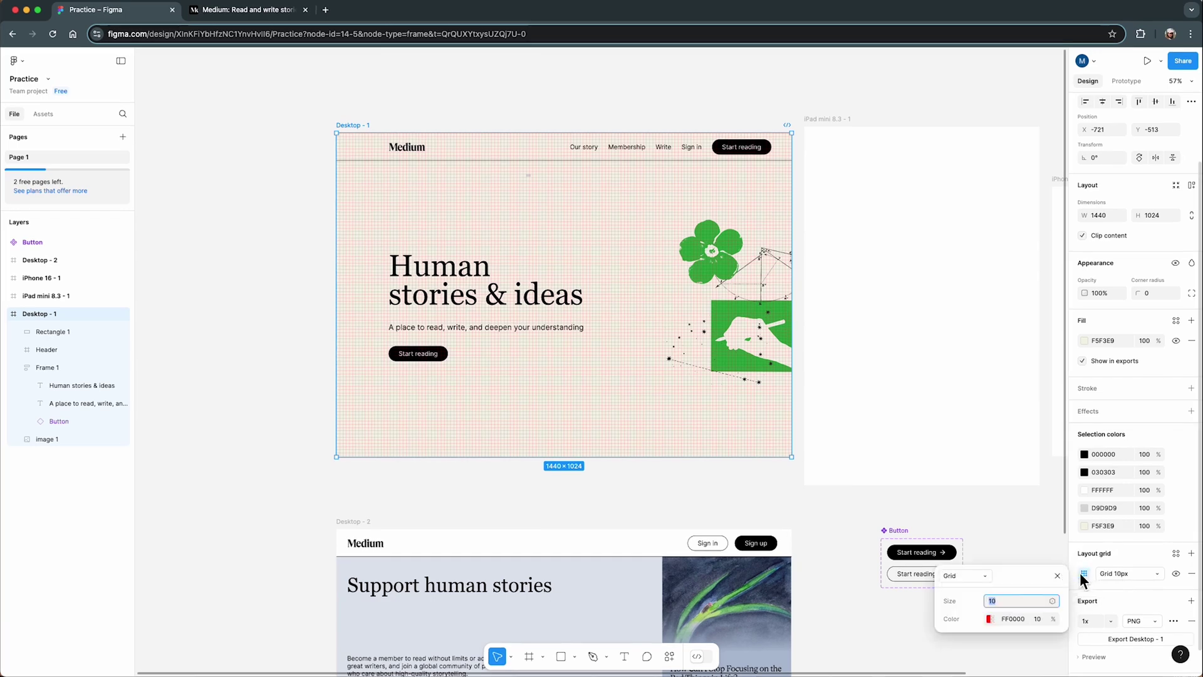
pyautogui.click(985, 576)
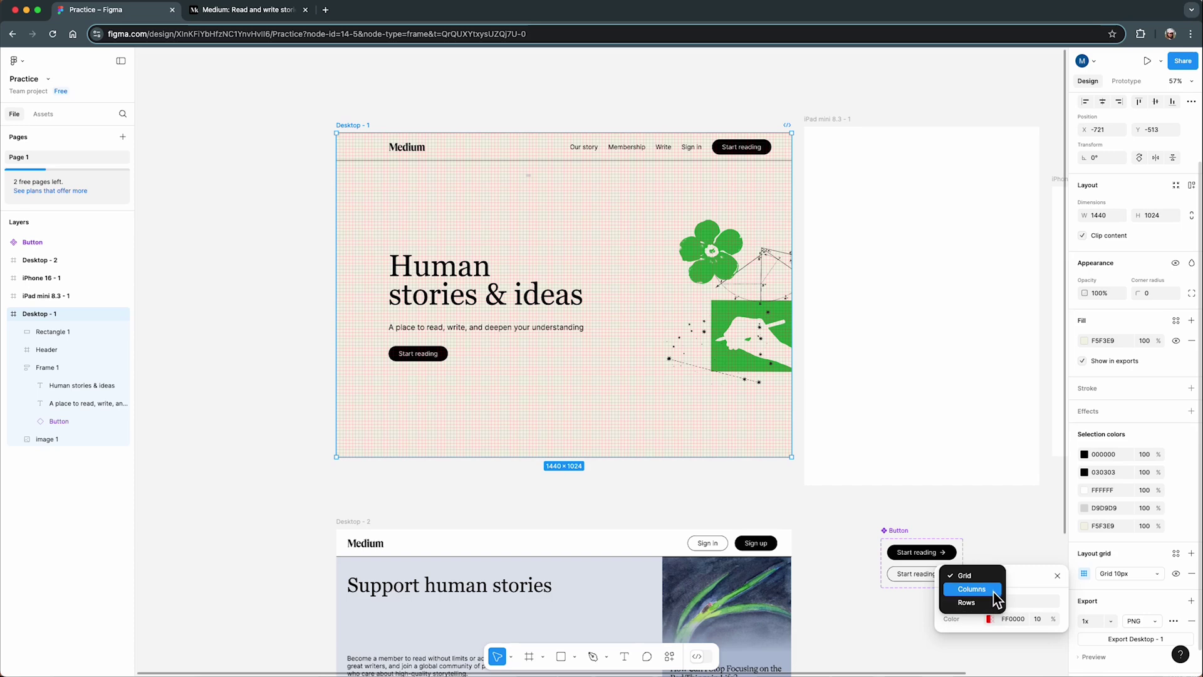
# Step: Make the Desktop - 1 grid 12 columns with a 160 margin and 32 gutter
pyautogui.click(995, 589)
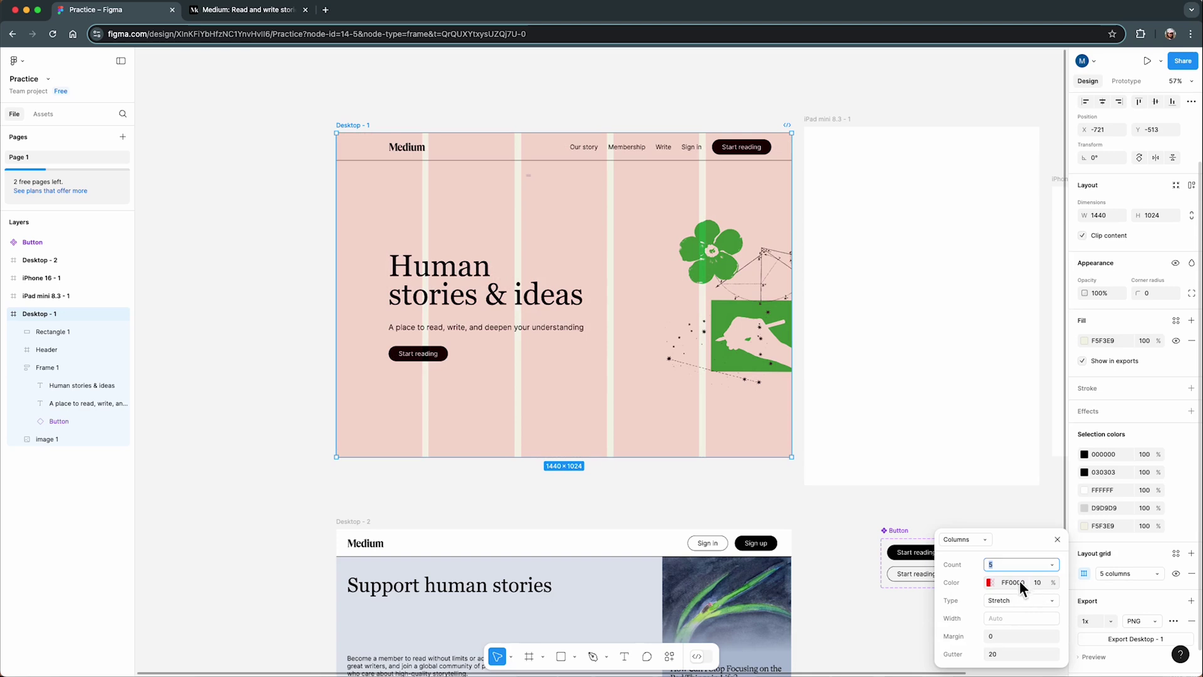
pyautogui.write('12')
pyautogui.click(996, 638)
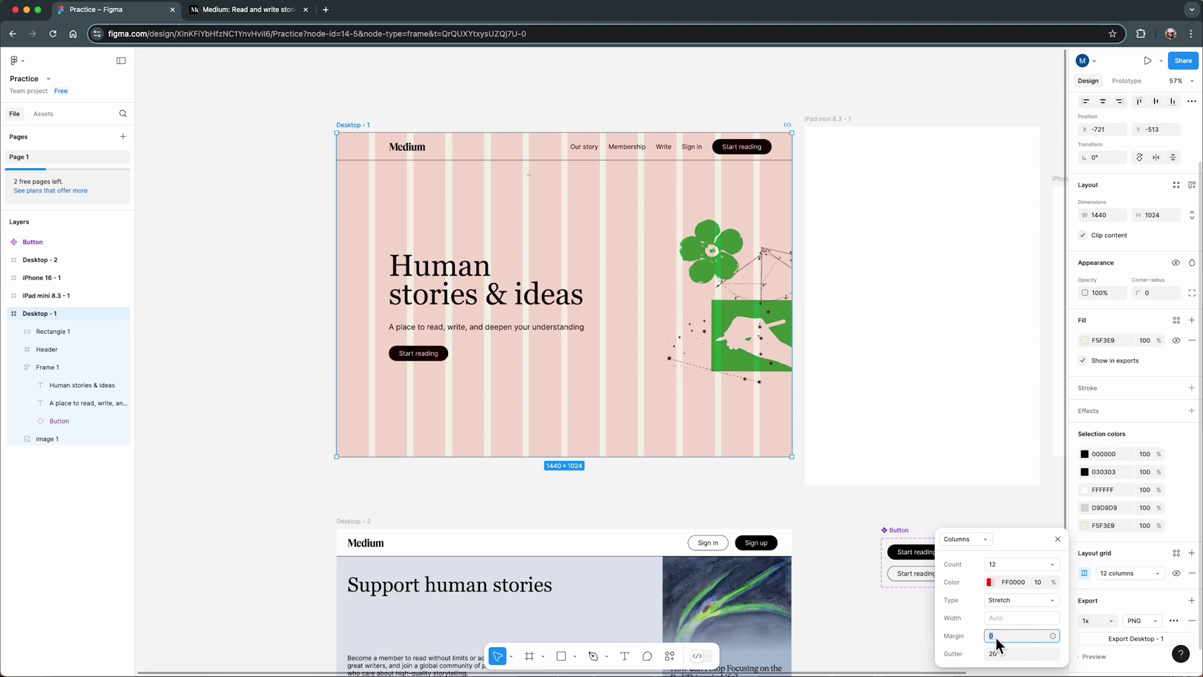
pyautogui.hotkey('ctrl', 'z')
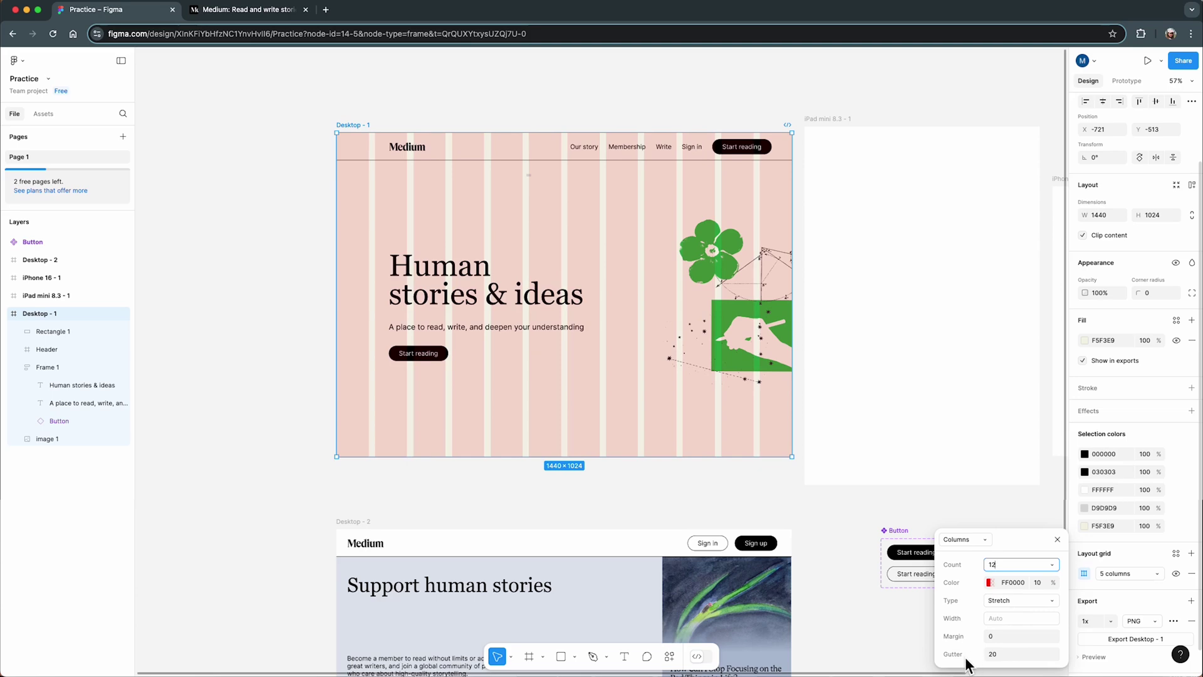
pyautogui.click(997, 637)
pyautogui.write('160')
pyautogui.press('Return')
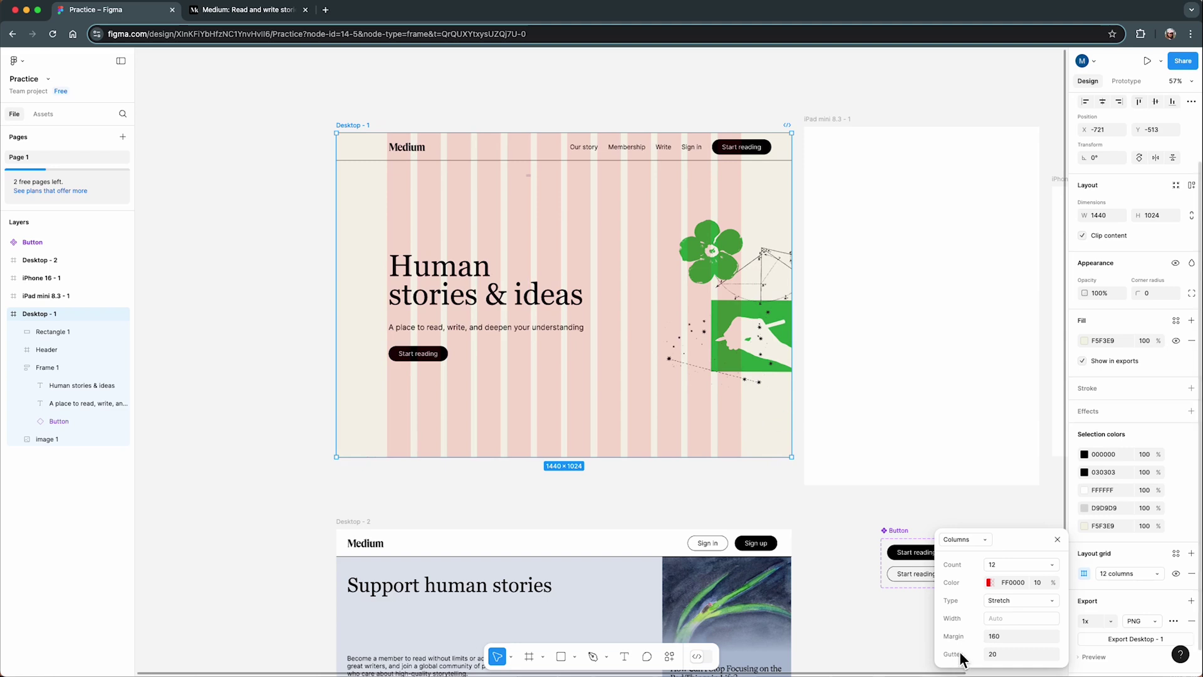
pyautogui.click(1000, 655)
pyautogui.write('32')
pyautogui.press('Return')
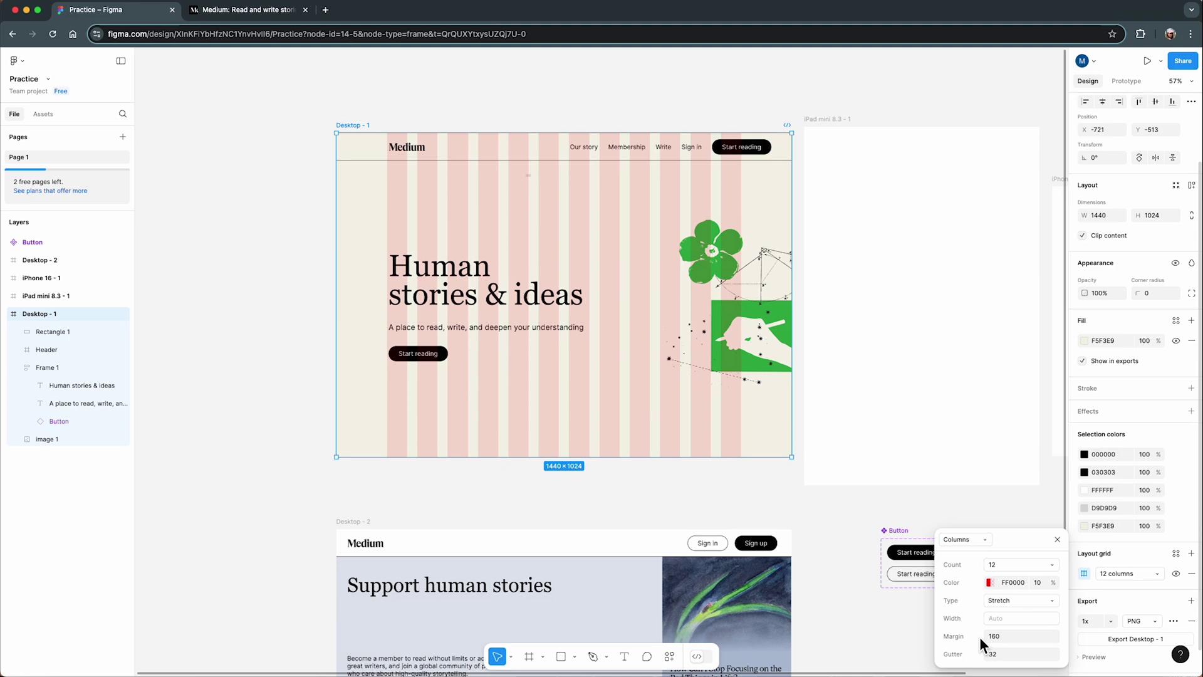
# Step: Add a Columns layout grid to the iPad mini 8.3 - 1 frame
pyautogui.click(1056, 540)
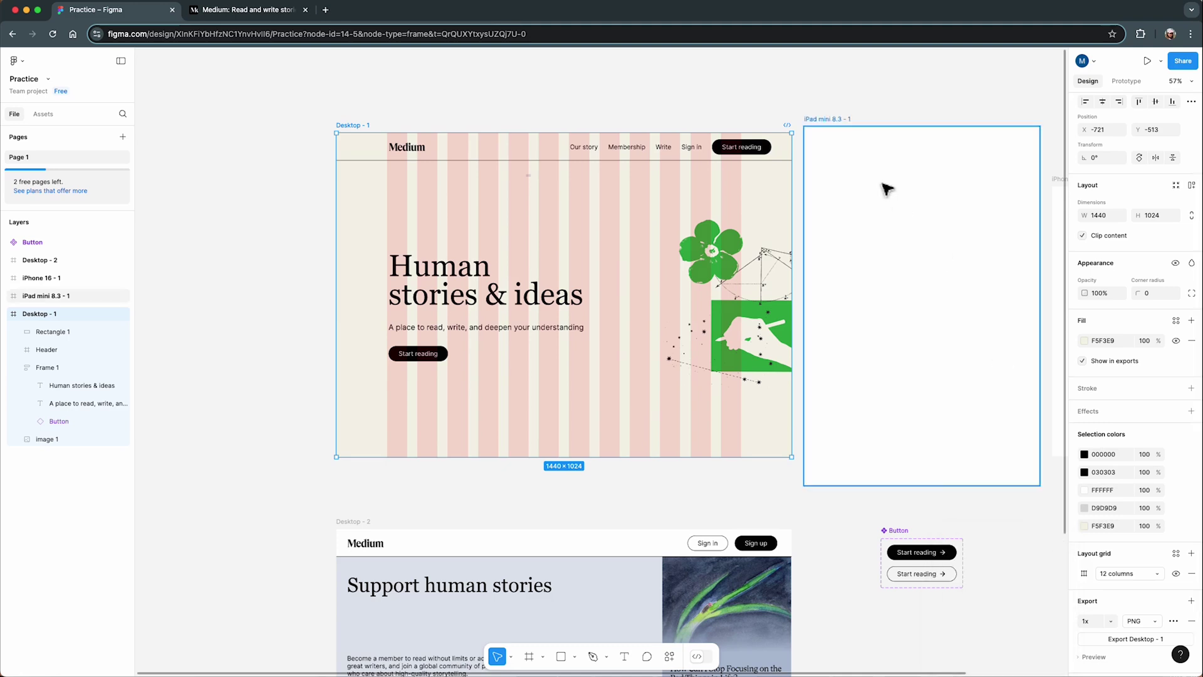
pyautogui.click(886, 188)
pyautogui.click(1191, 474)
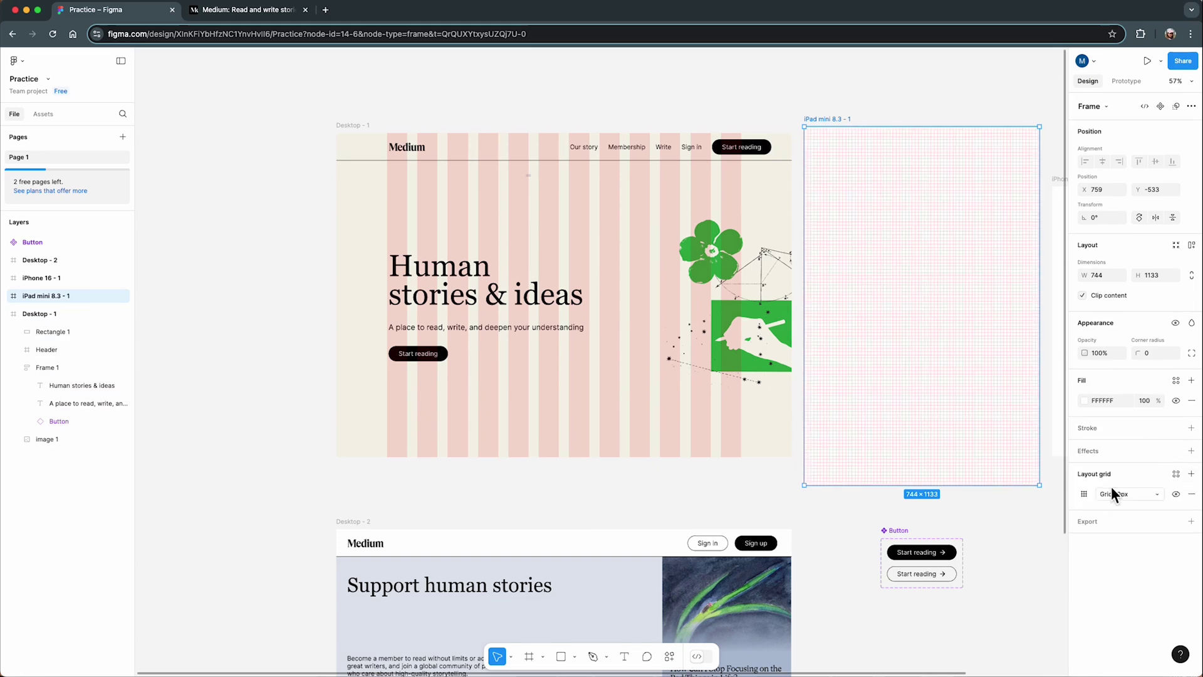
pyautogui.click(1113, 495)
pyautogui.click(969, 496)
pyautogui.click(974, 510)
# Step: Set the iPad grid to 8 columns, 32 margin and 16 gutter
pyautogui.click(1014, 521)
pyautogui.write('8')
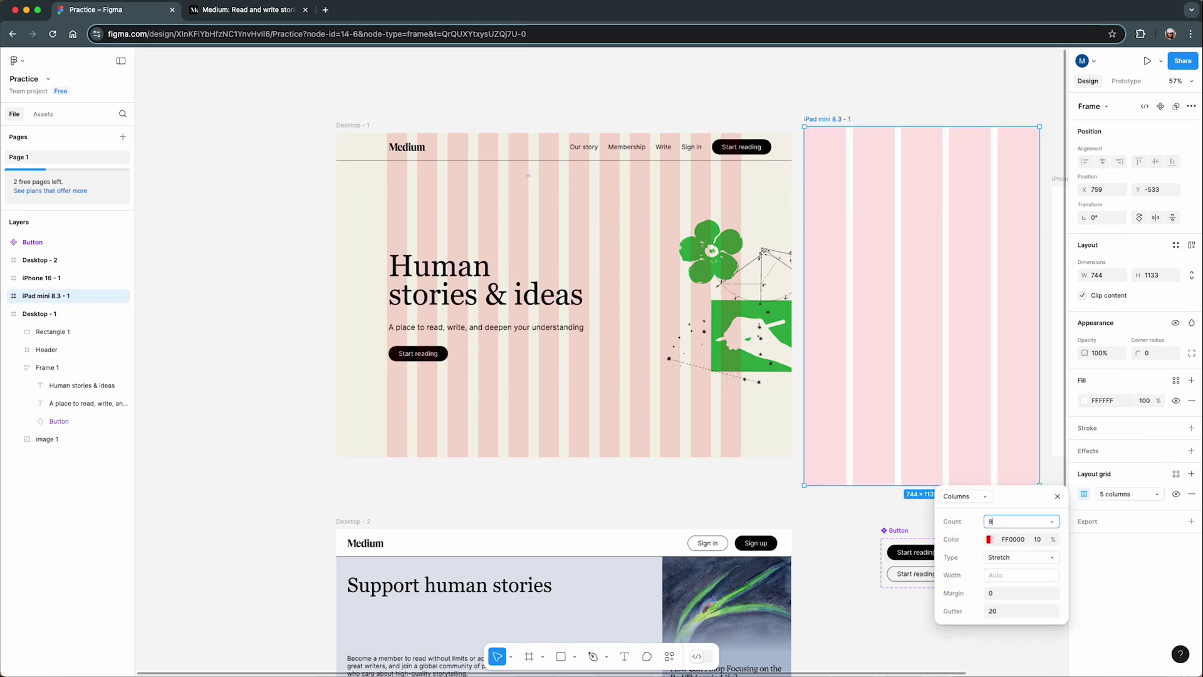
pyautogui.click(1011, 592)
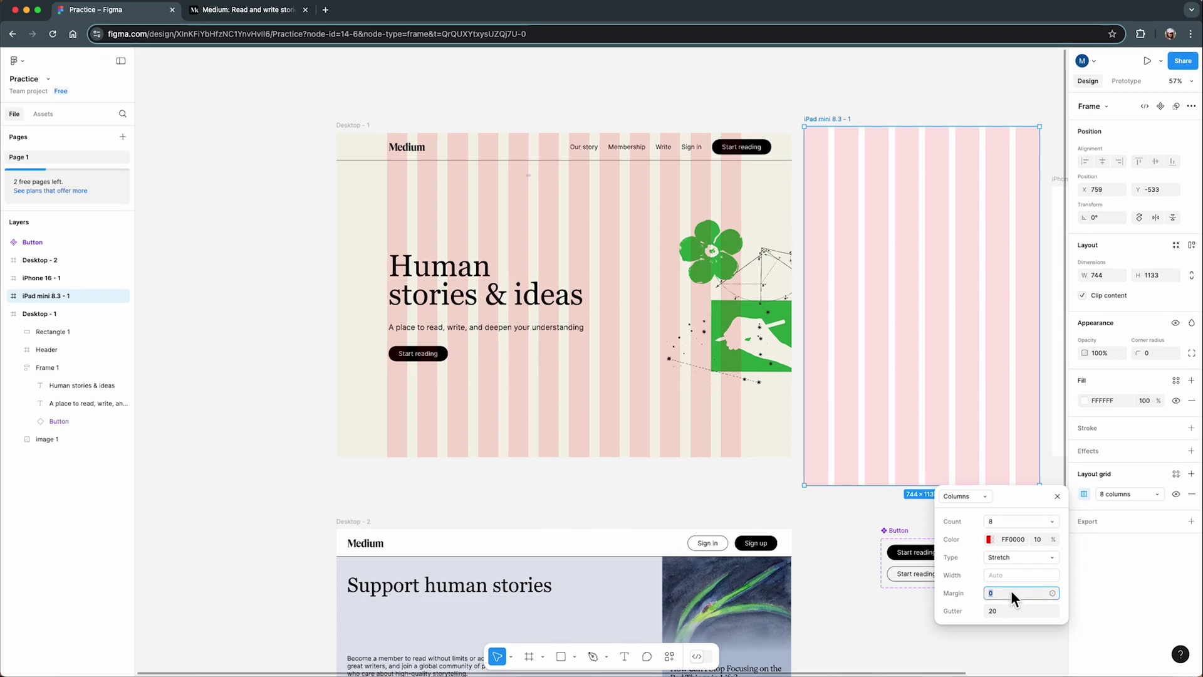
pyautogui.write('32')
pyautogui.click(1012, 608)
pyautogui.write('16')
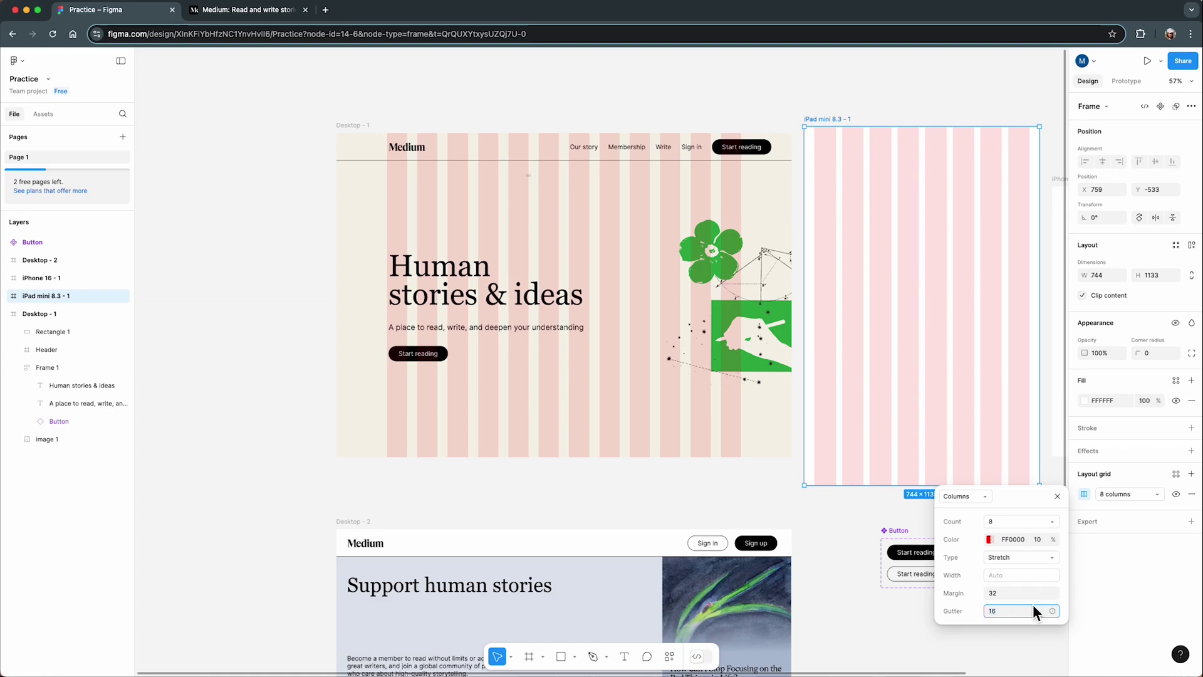
pyautogui.press('Return')
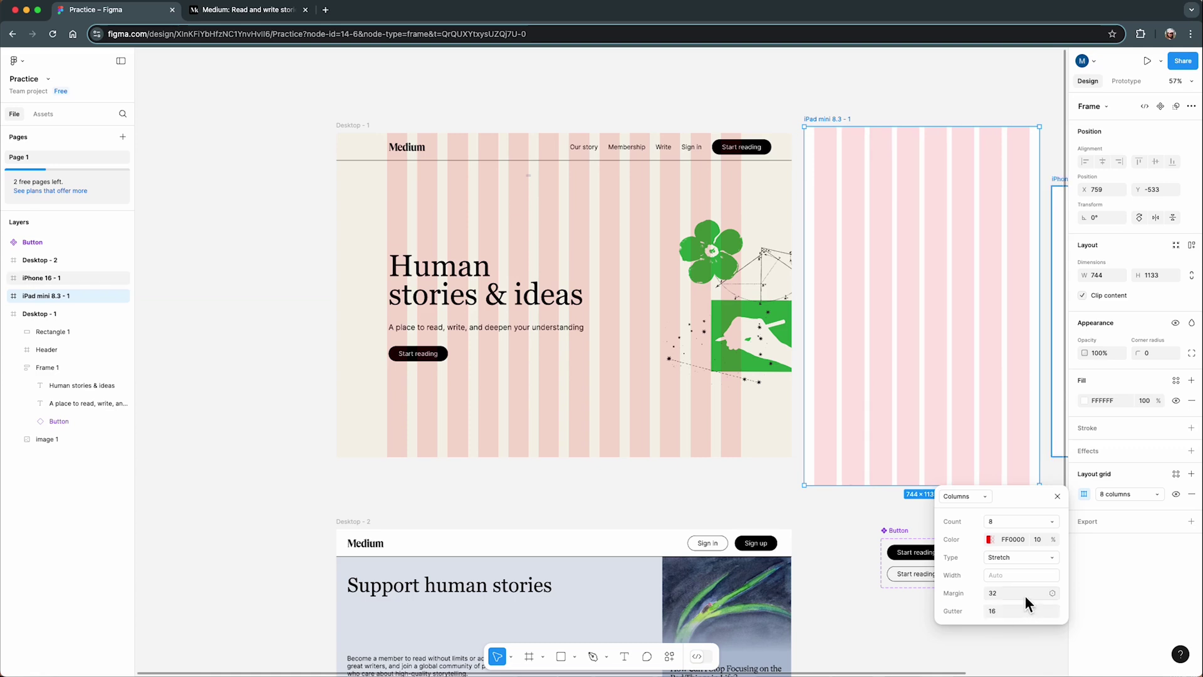
pyautogui.click(1058, 496)
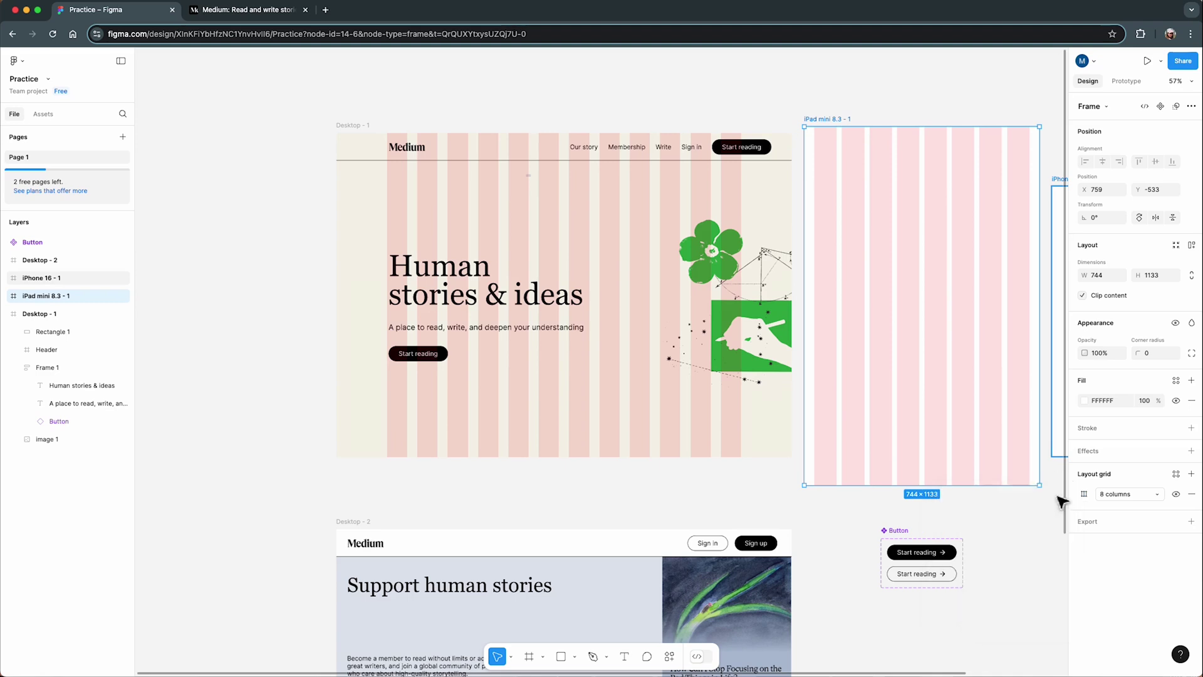
# Step: Add a Columns layout grid to the iPhone 16 - 1 frame
pyautogui.moveTo(1056, 497); pyautogui.dragTo(784, 505)
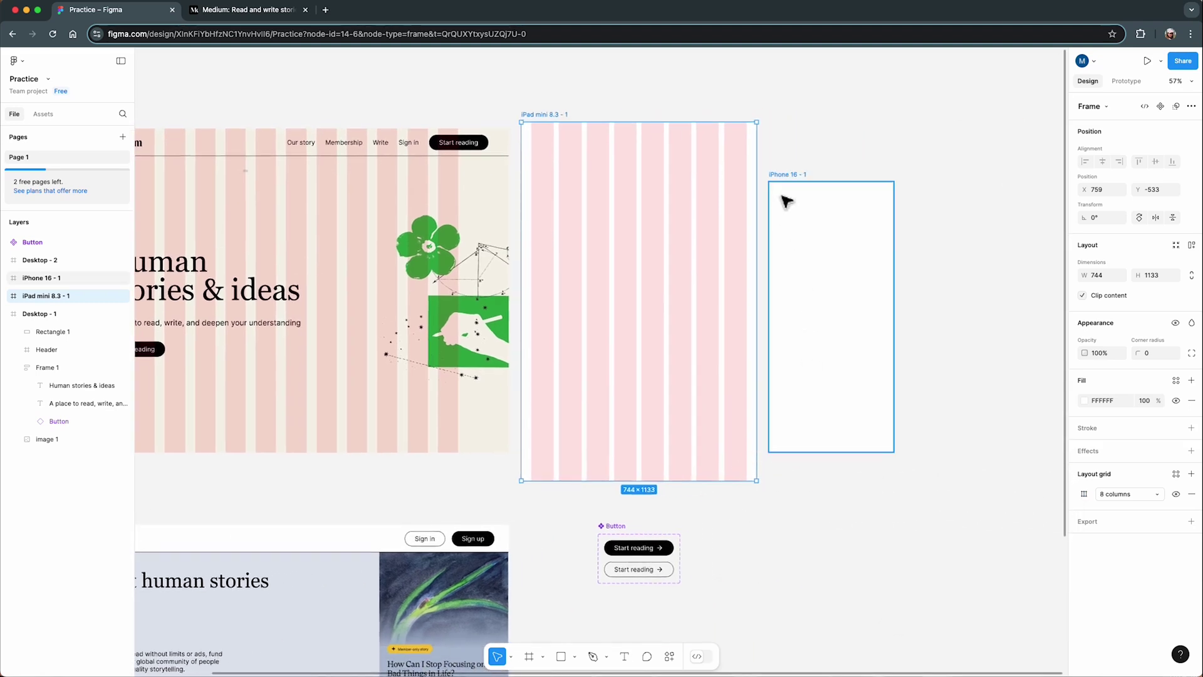
pyautogui.click(785, 175)
pyautogui.click(1191, 474)
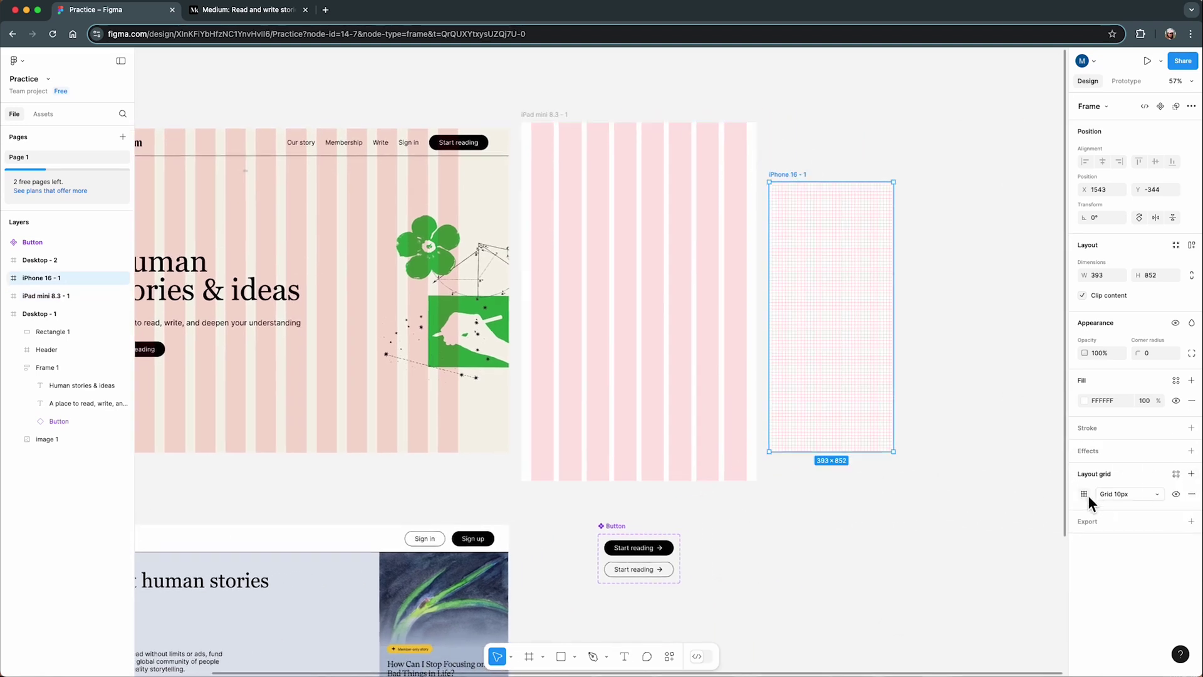
pyautogui.click(1089, 495)
pyautogui.click(959, 496)
pyautogui.click(978, 511)
# Step: Set the iPhone grid to 4 columns with 16 margin and 16 gutter
pyautogui.click(1001, 524)
pyautogui.write('4')
pyautogui.click(1002, 594)
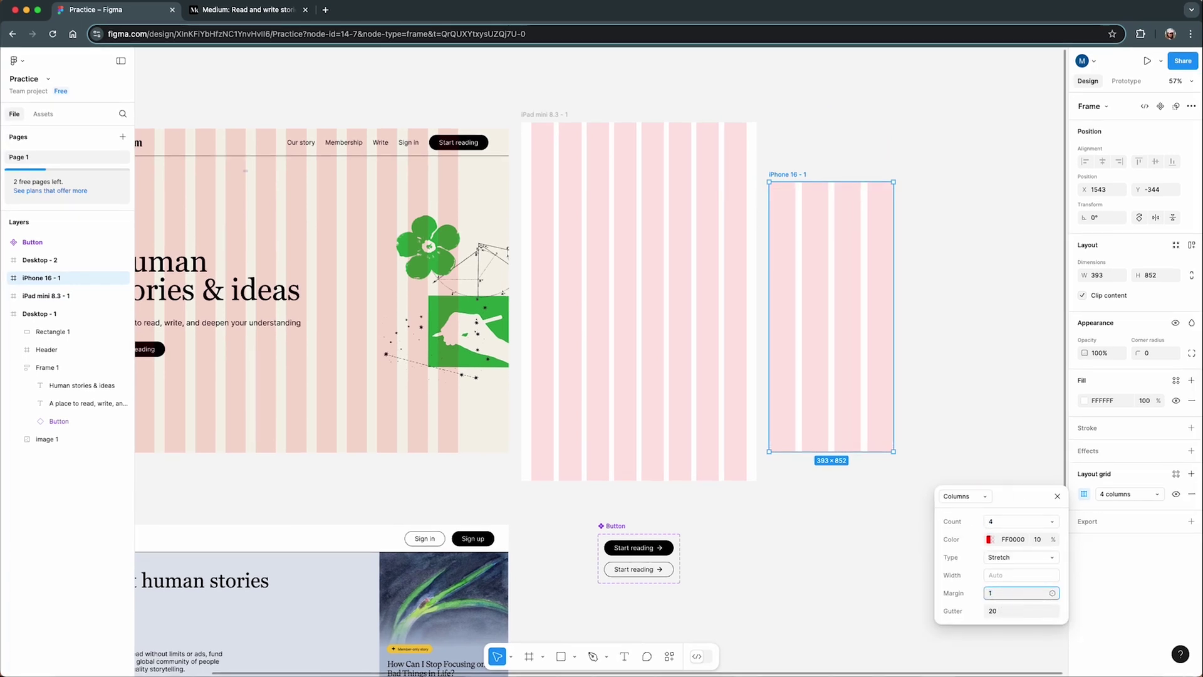
pyautogui.write('16')
pyautogui.click(1003, 612)
pyautogui.write('16')
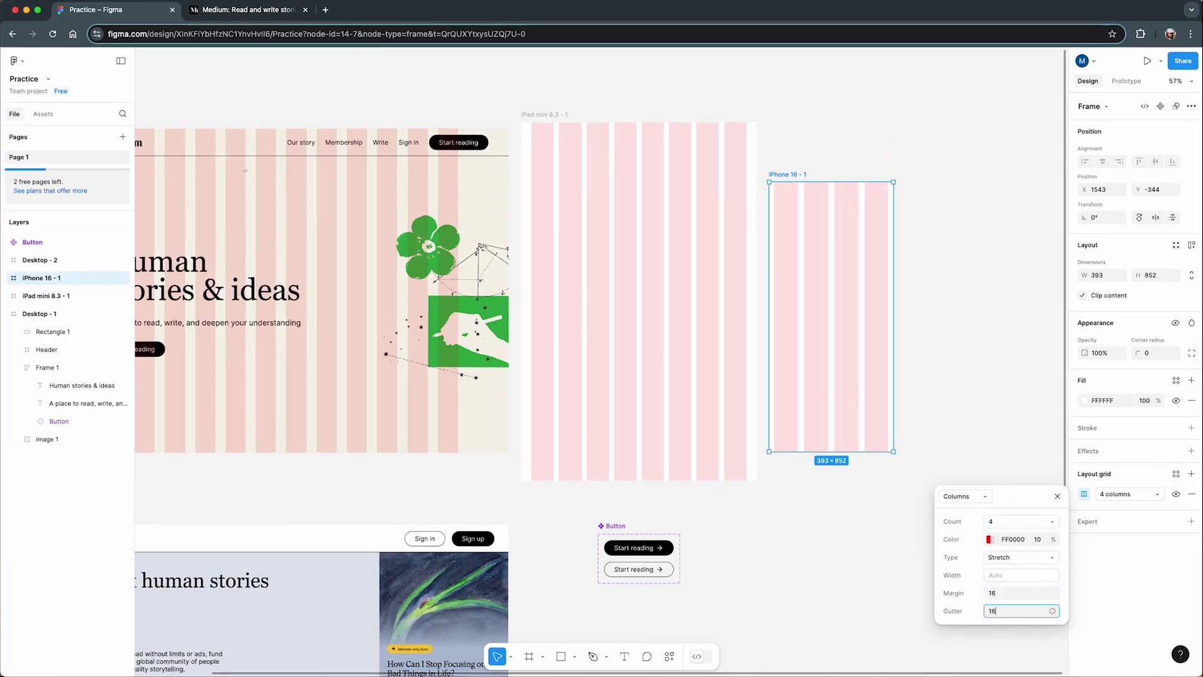
pyautogui.press('Return')
pyautogui.scroll(-2, 1062, 494)
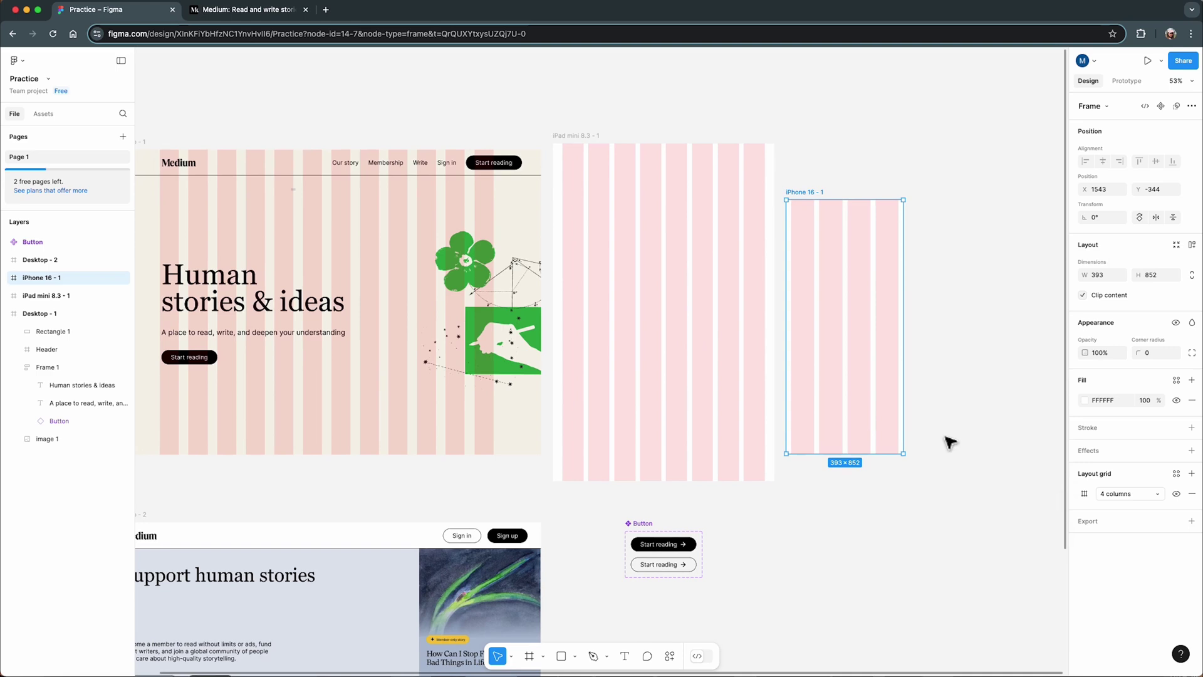
pyautogui.scroll(-3, 1007, 458)
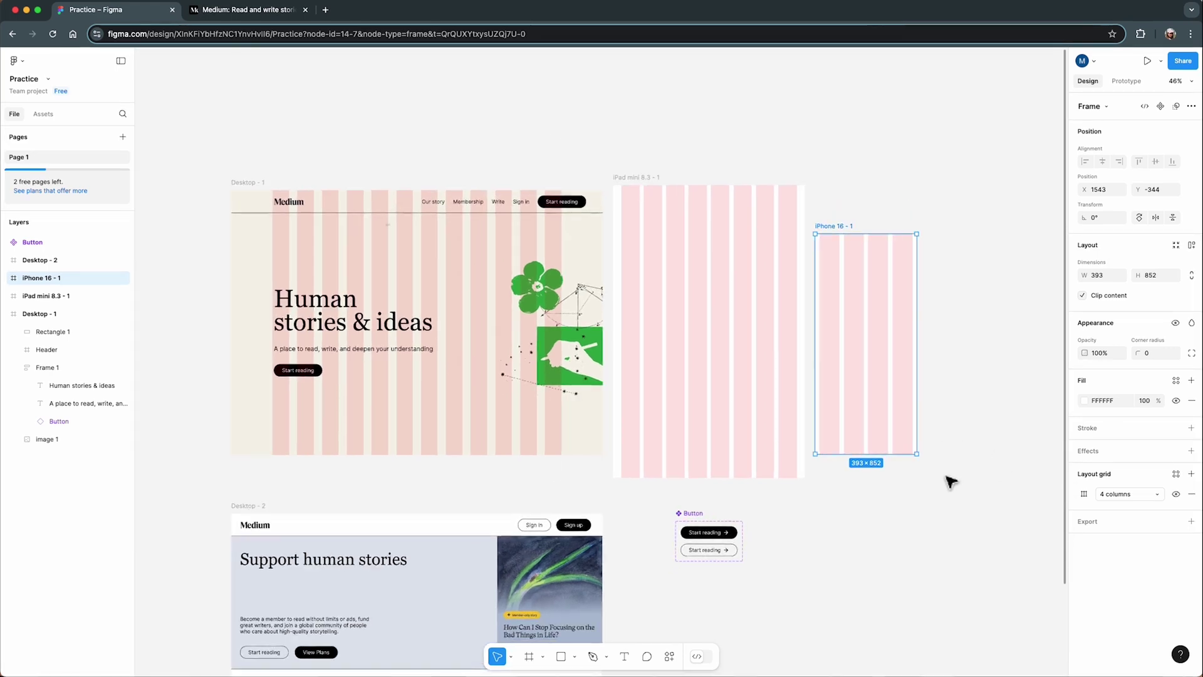
pyautogui.scroll(2, 649, 497)
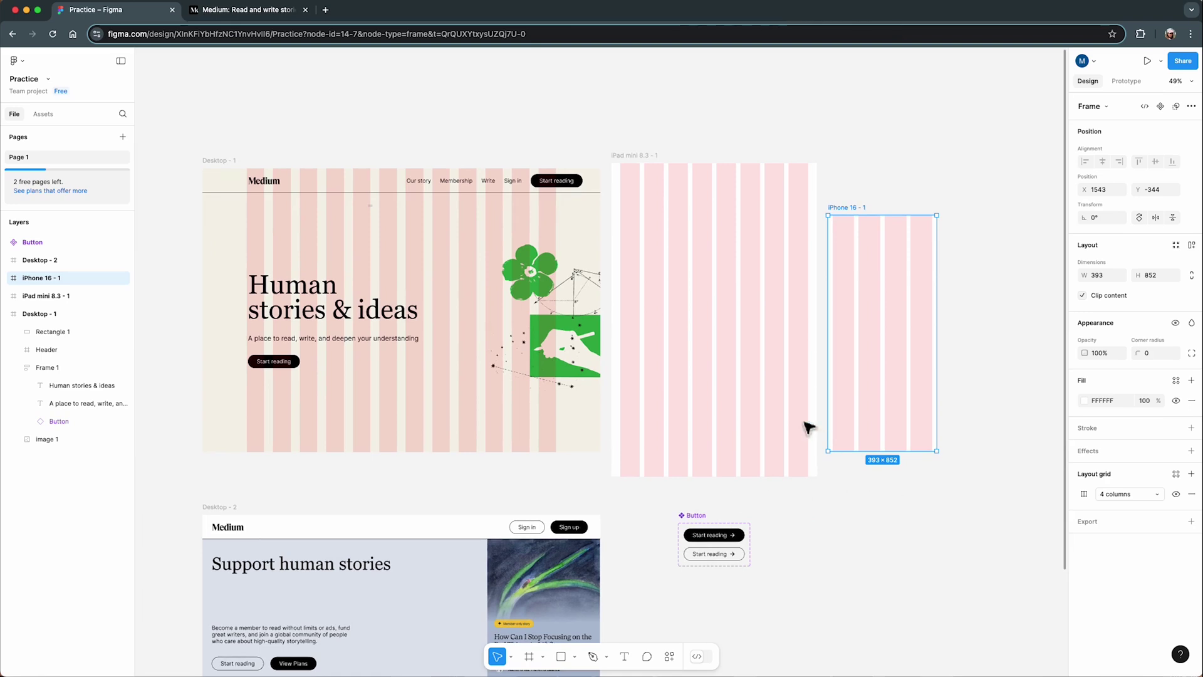
pyautogui.click(235, 165)
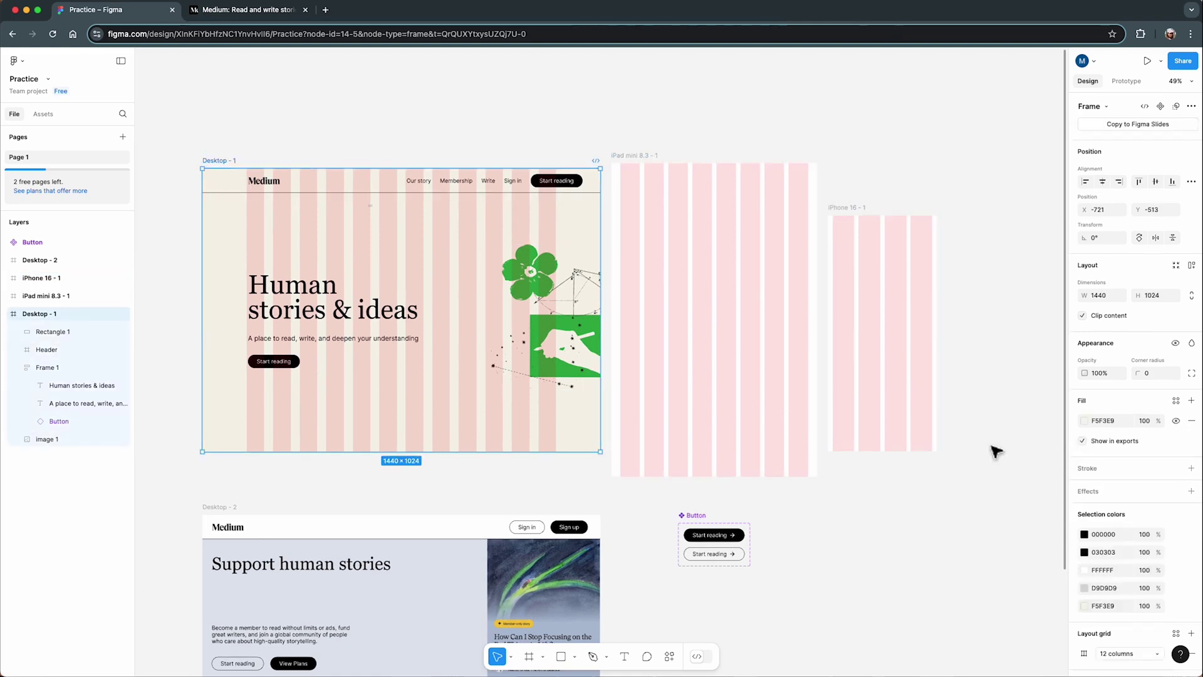
# Step: Add a second layout grid to Desktop - 1 and make it a Rows grid
pyautogui.scroll(-2, 1094, 629)
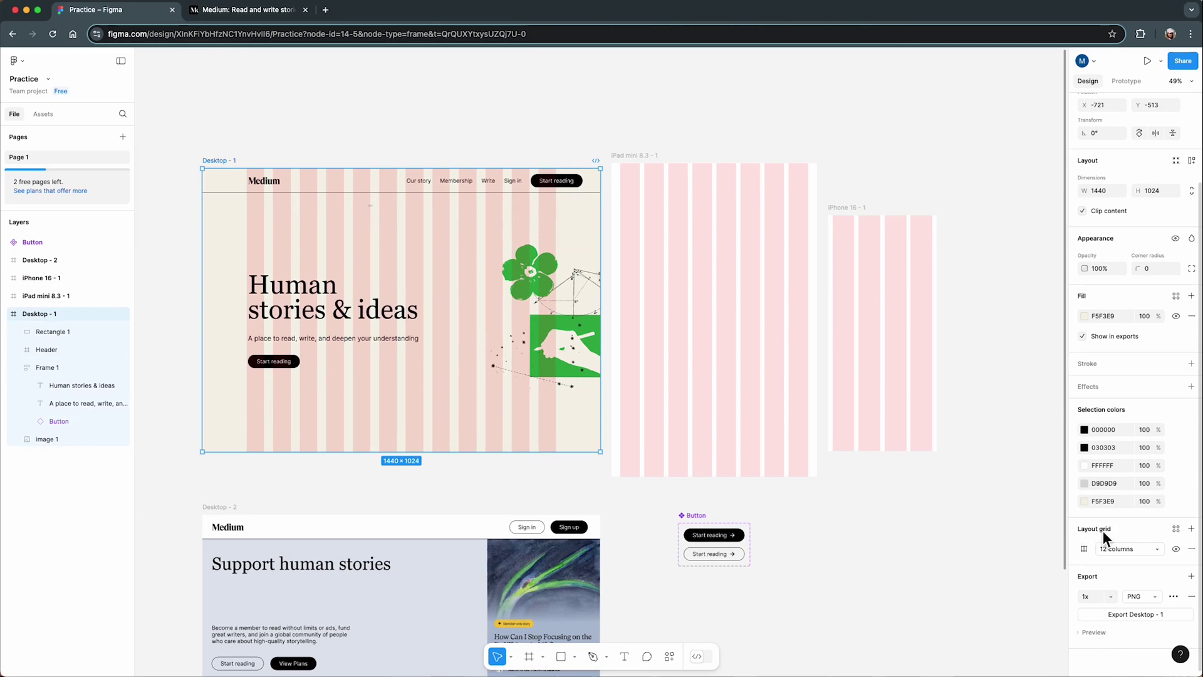
pyautogui.click(1194, 530)
pyautogui.click(1122, 551)
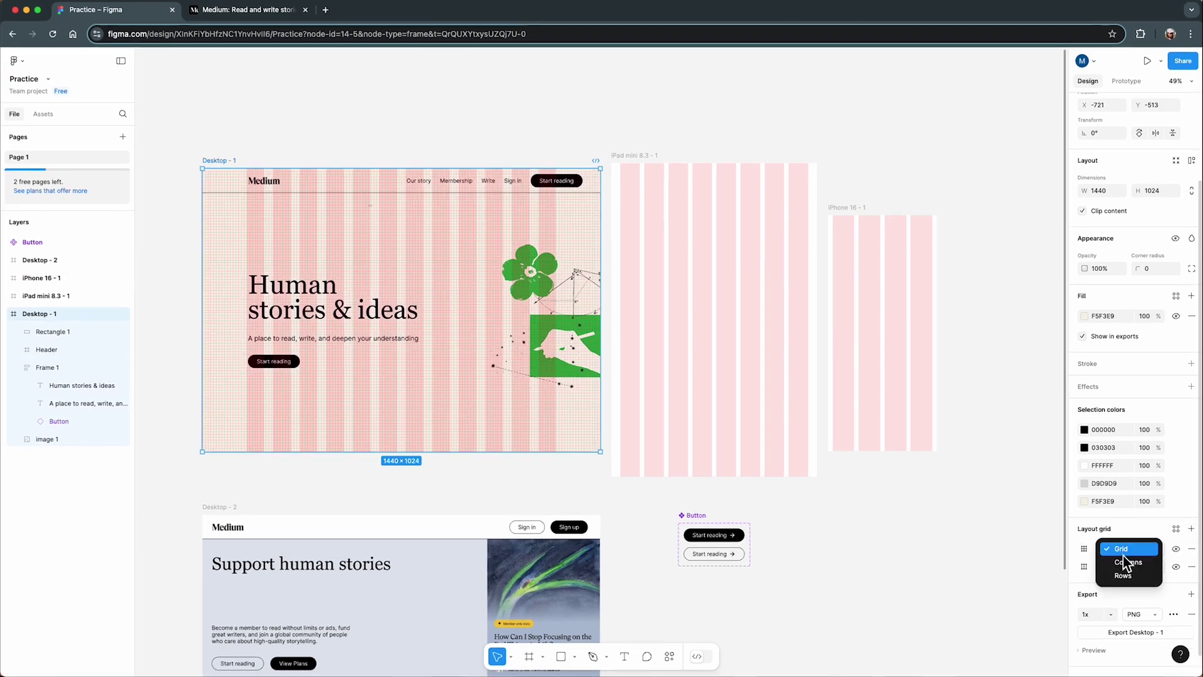
pyautogui.click(1127, 574)
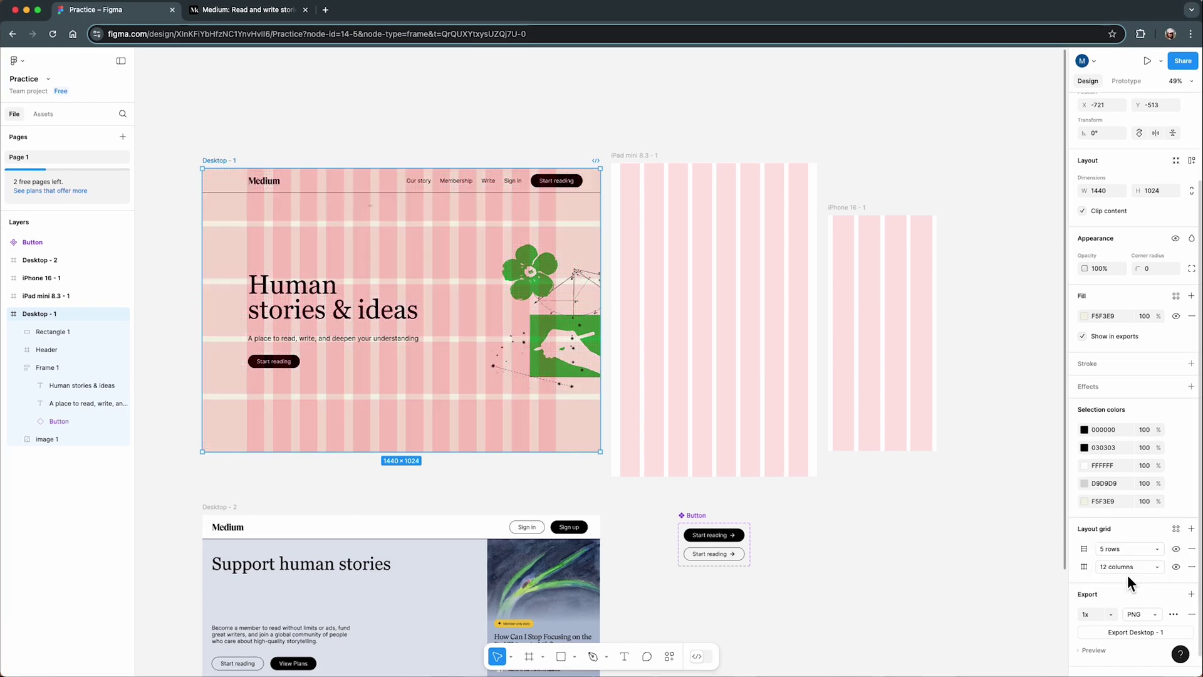
pyautogui.click(1086, 550)
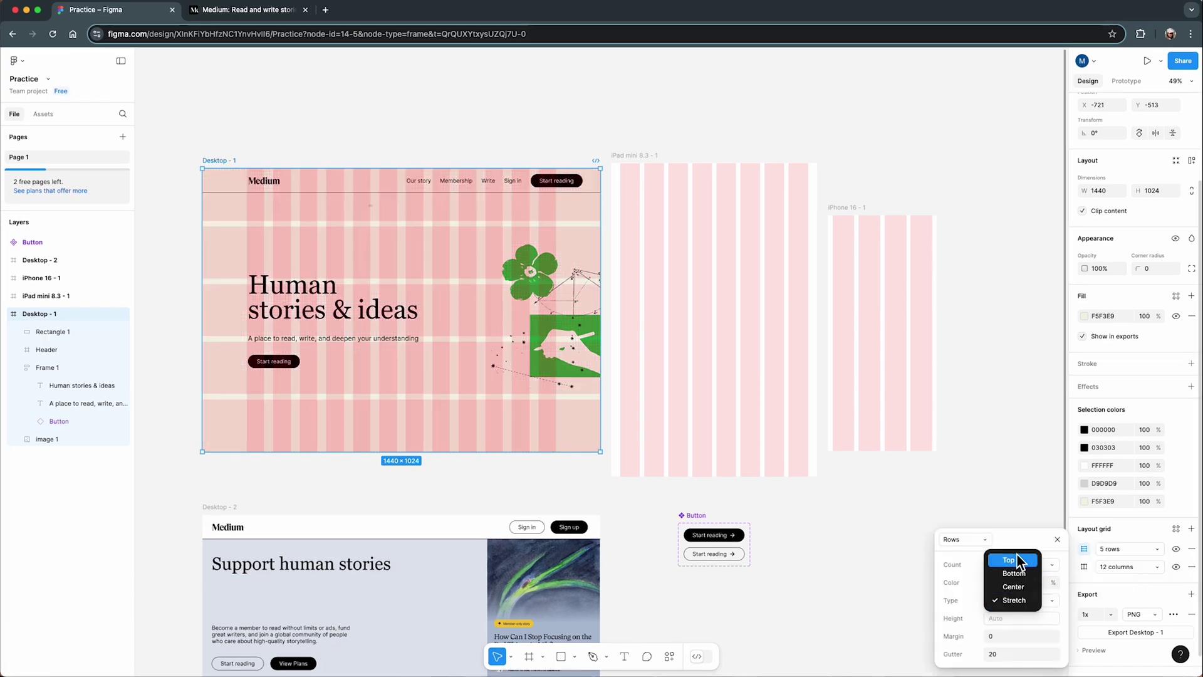
# Step: Set the row grid to Top alignment, 8 height, 8 gutter and Auto count
pyautogui.click(1018, 557)
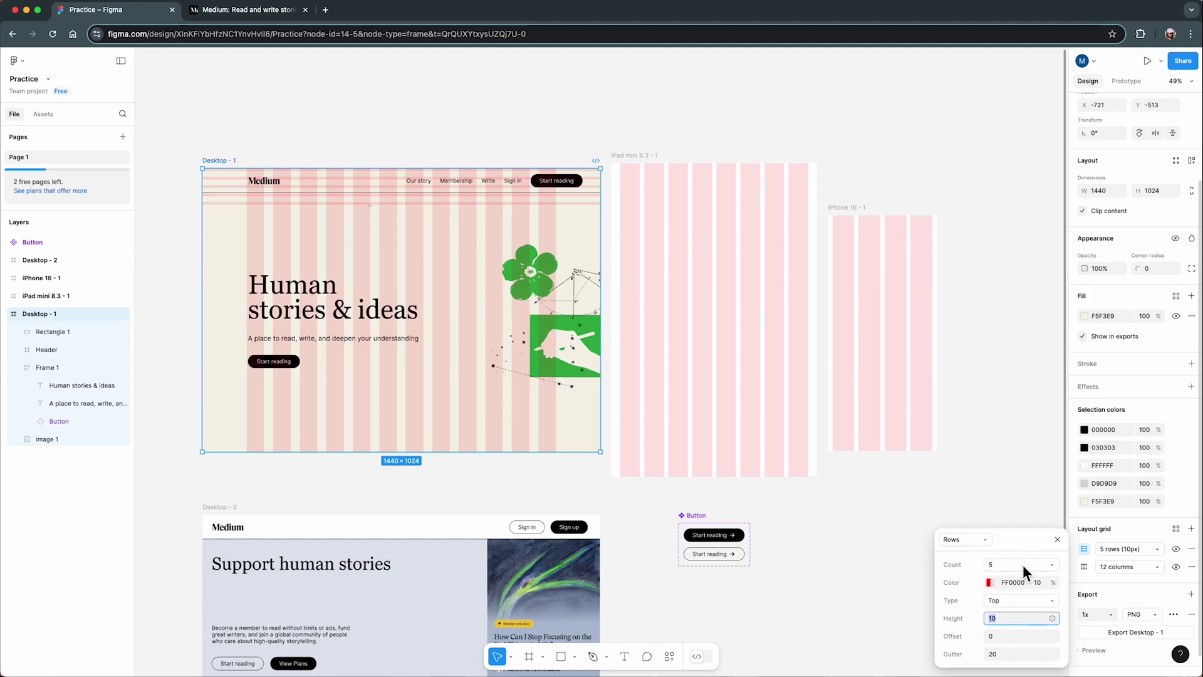
pyautogui.write('8')
pyautogui.click(1006, 658)
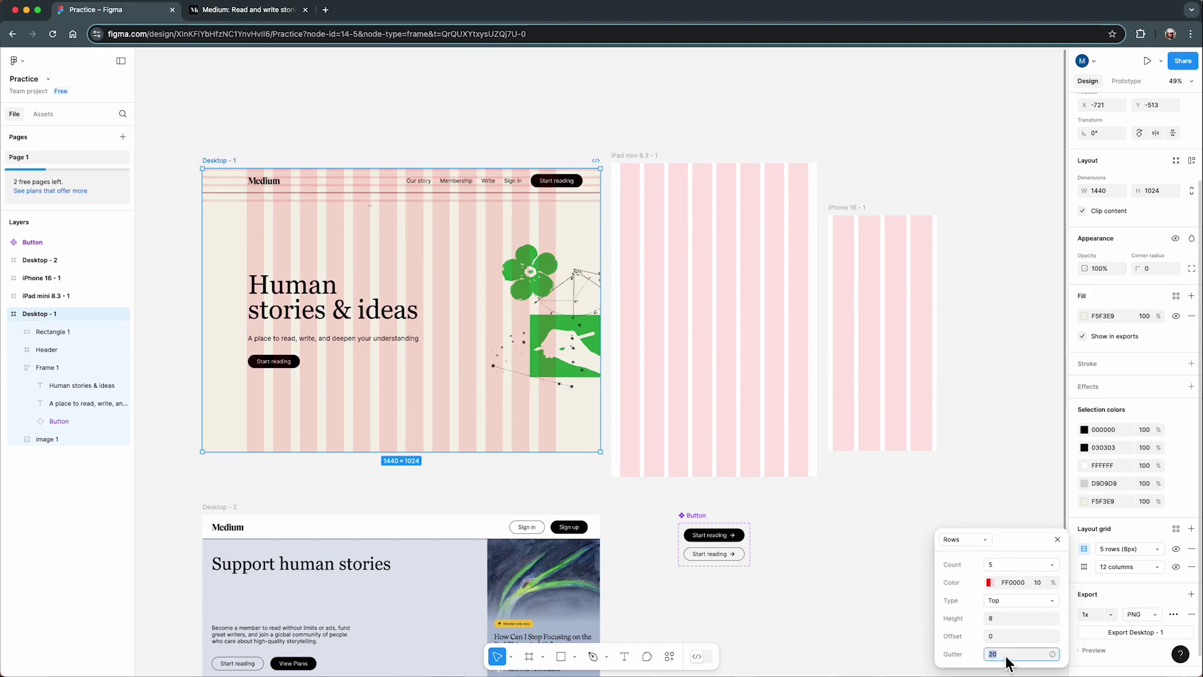
pyautogui.write('8')
pyautogui.click(1053, 568)
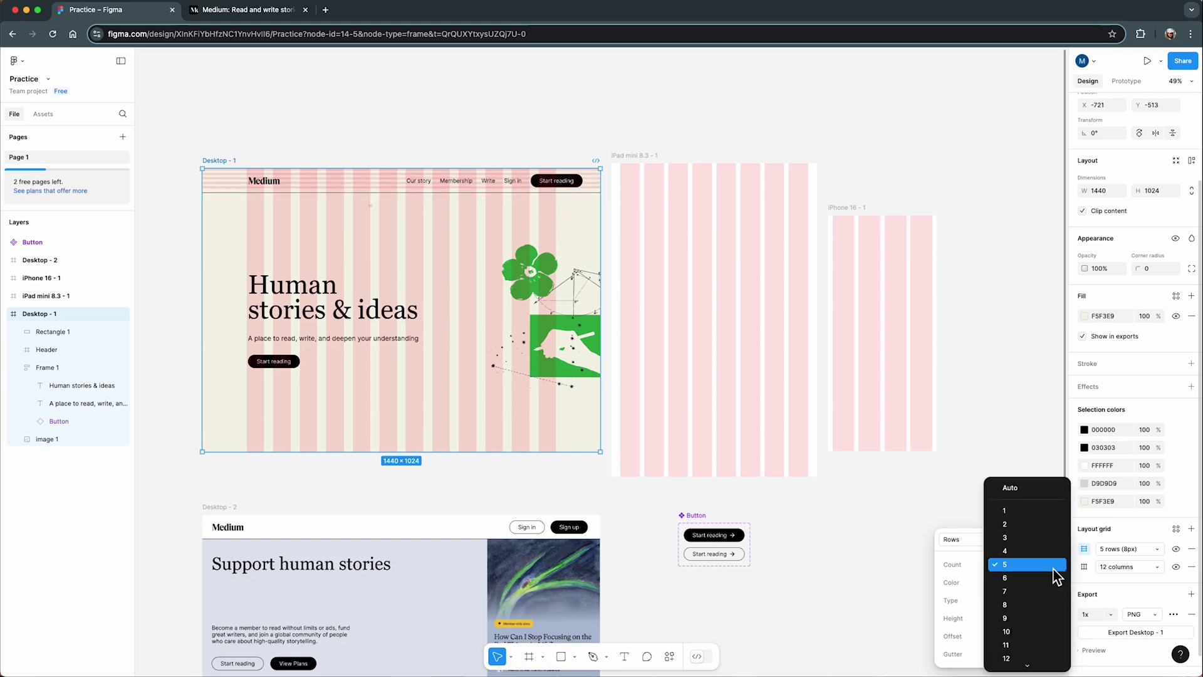
pyautogui.click(1031, 489)
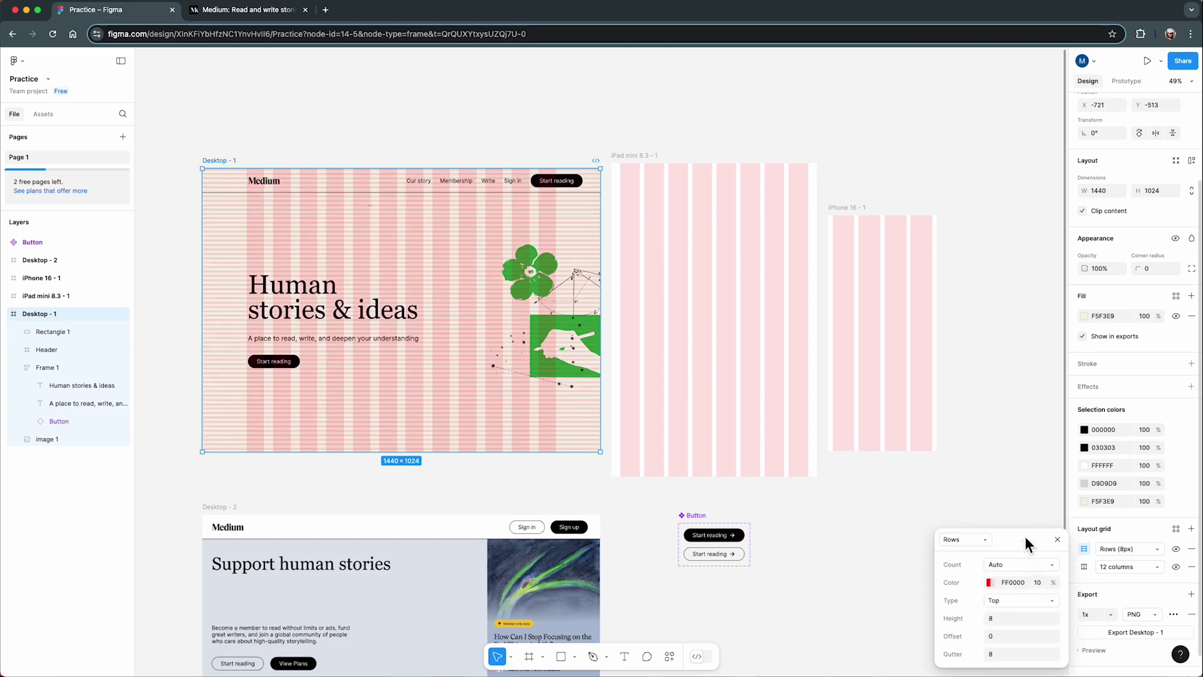
# Step: Nudge the hero heading block slightly upward, then select the Medium logo
pyautogui.scroll(10, 188, 380)
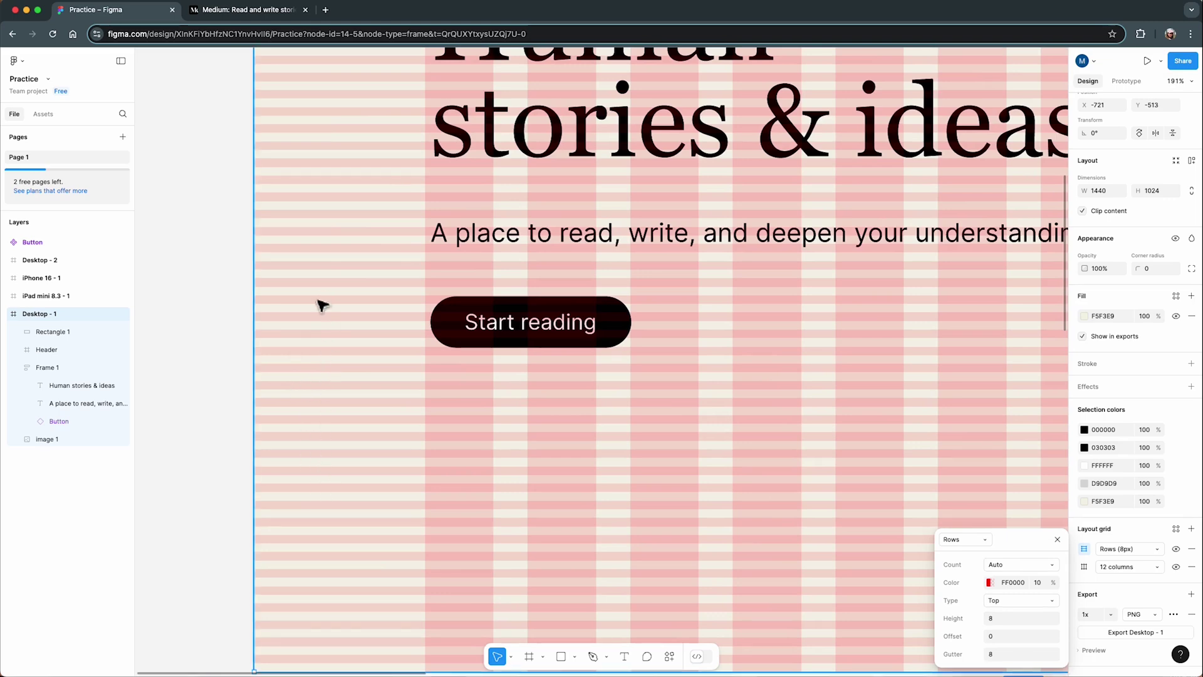
pyautogui.scroll(-2, 324, 301)
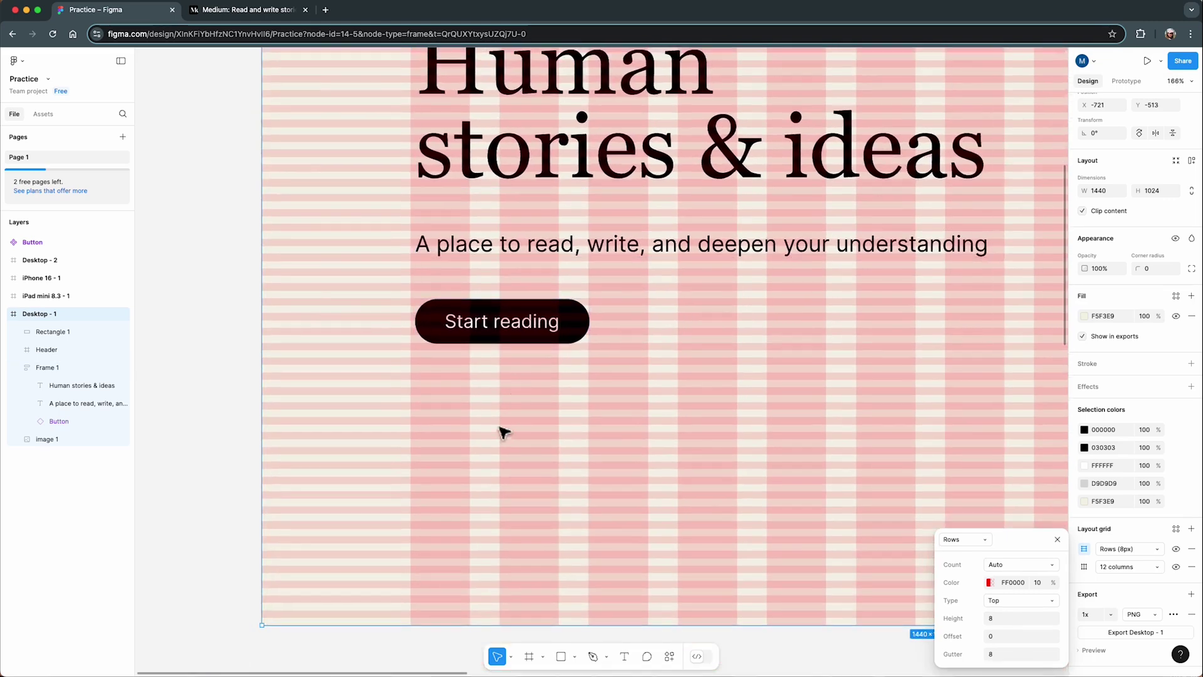
pyautogui.scroll(5, 495, 423)
pyautogui.click(464, 381)
pyautogui.scroll(5, 467, 376)
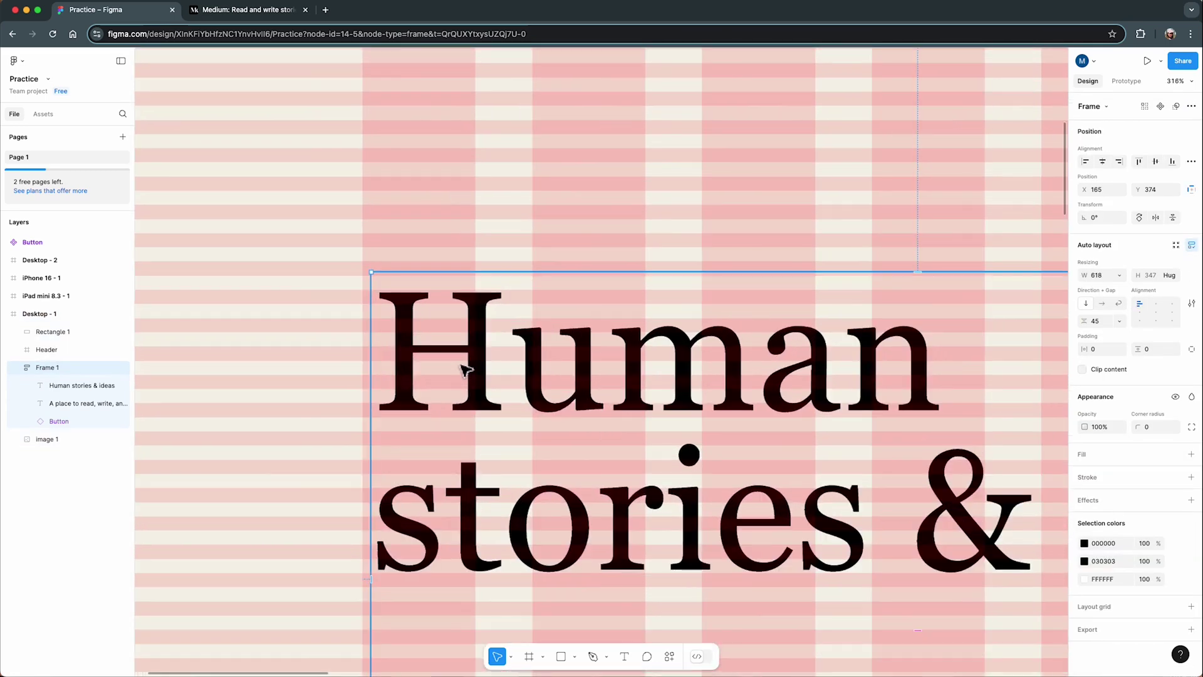
pyautogui.moveTo(473, 366); pyautogui.dragTo(473, 358)
pyautogui.click(317, 363)
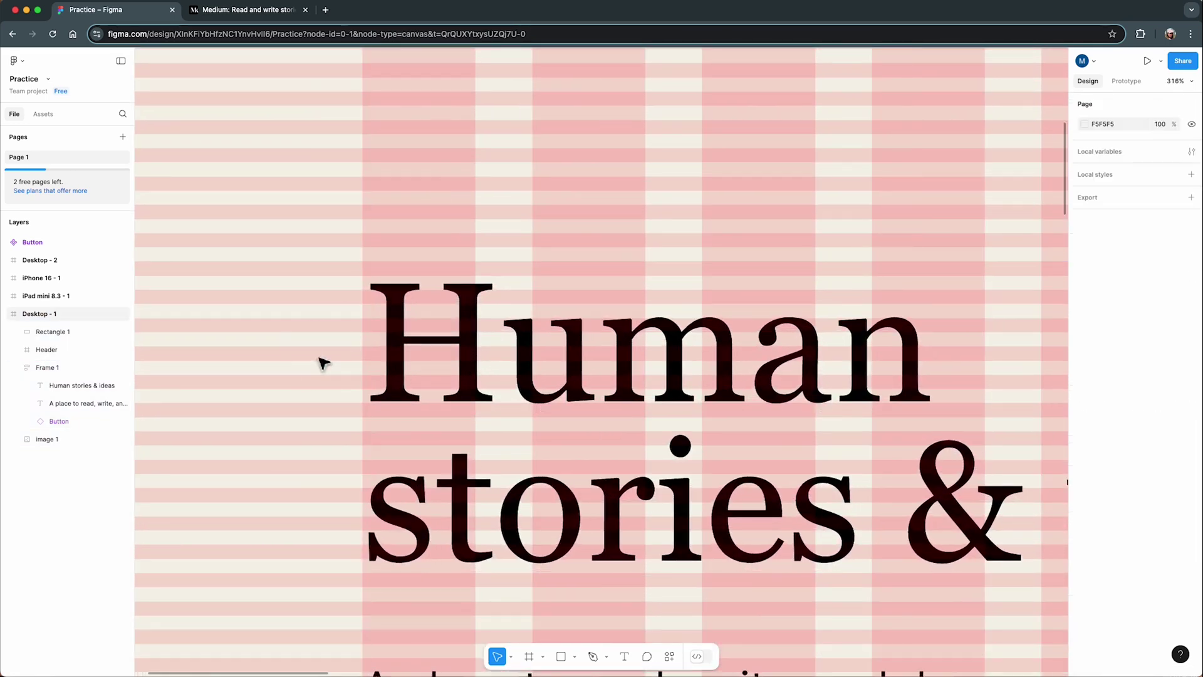
pyautogui.scroll(-8, 321, 361)
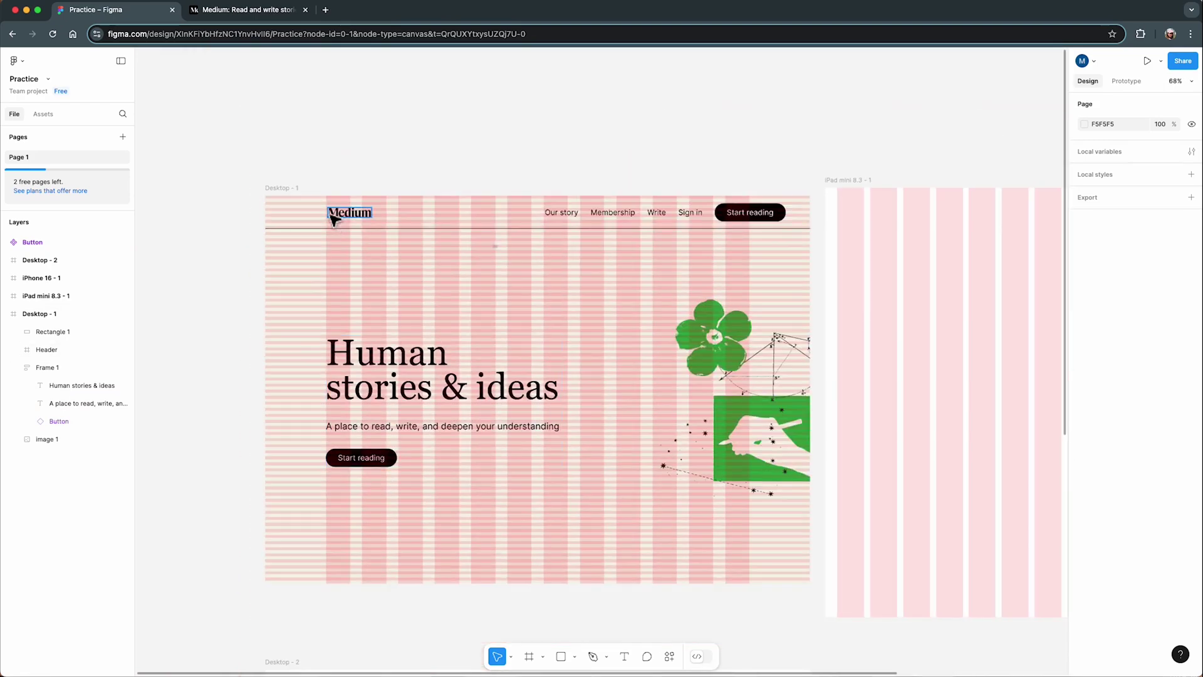
pyautogui.scroll(10, 331, 216)
pyautogui.click(426, 232)
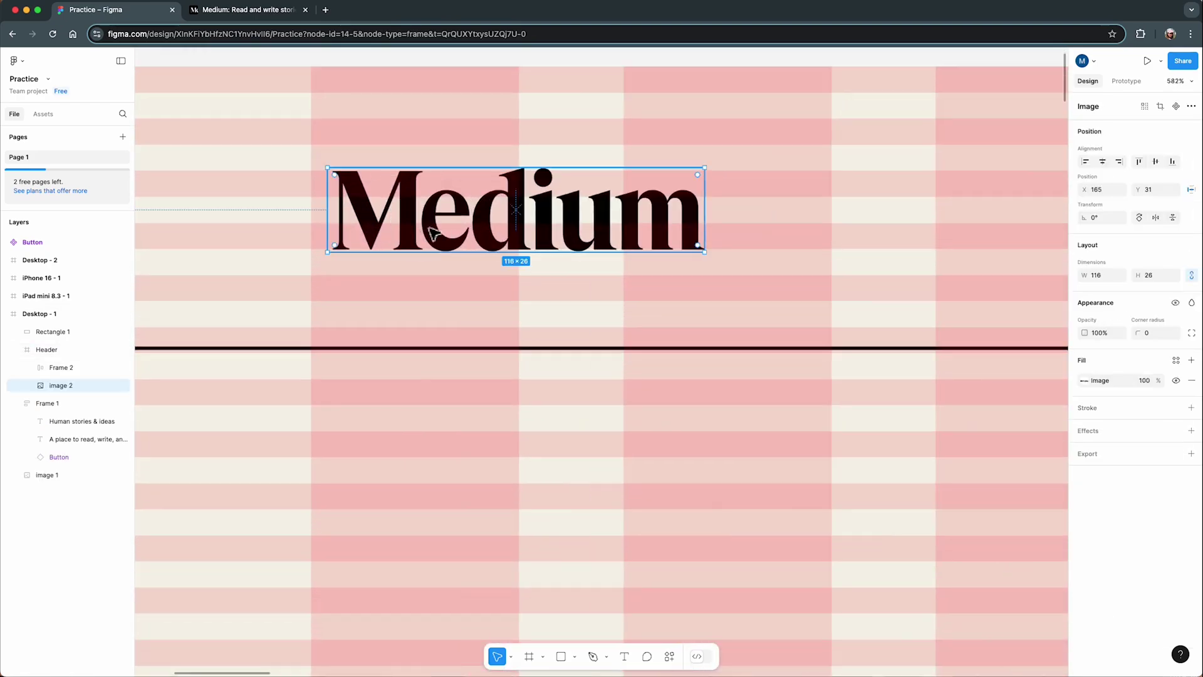
# Step: Move the Medium logo left so it sits at X 160
pyautogui.moveTo(431, 233); pyautogui.dragTo(410, 232)
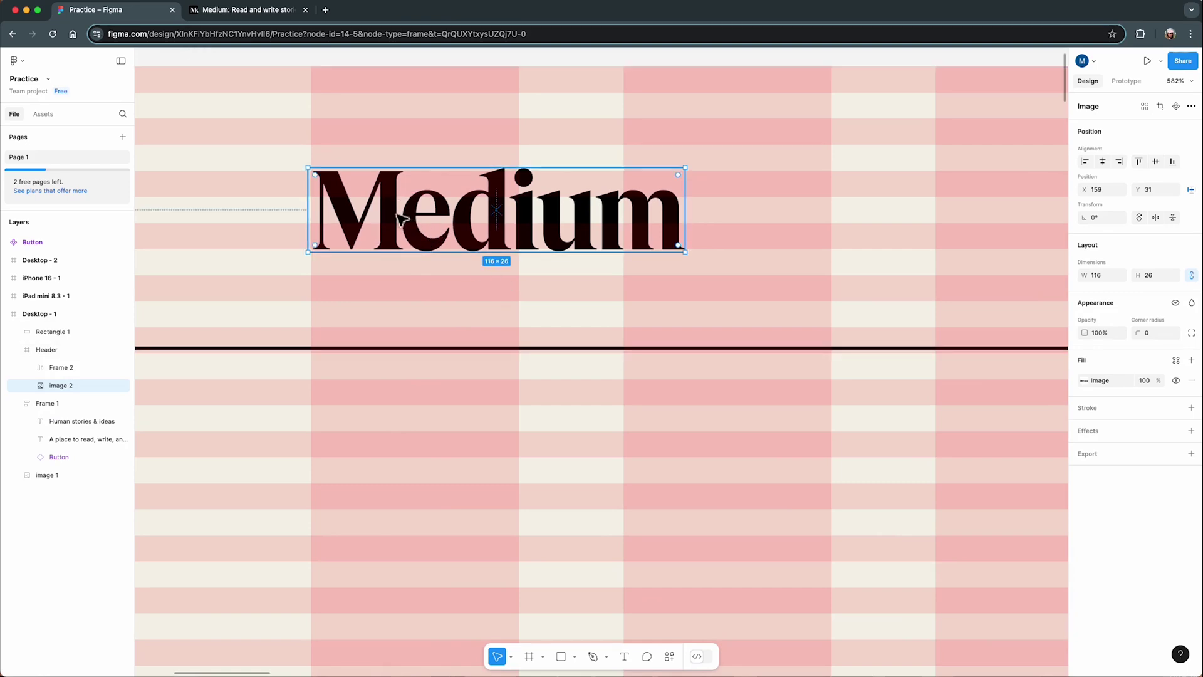
pyautogui.moveTo(403, 211); pyautogui.dragTo(407, 213)
pyautogui.scroll(-10, 513, 311)
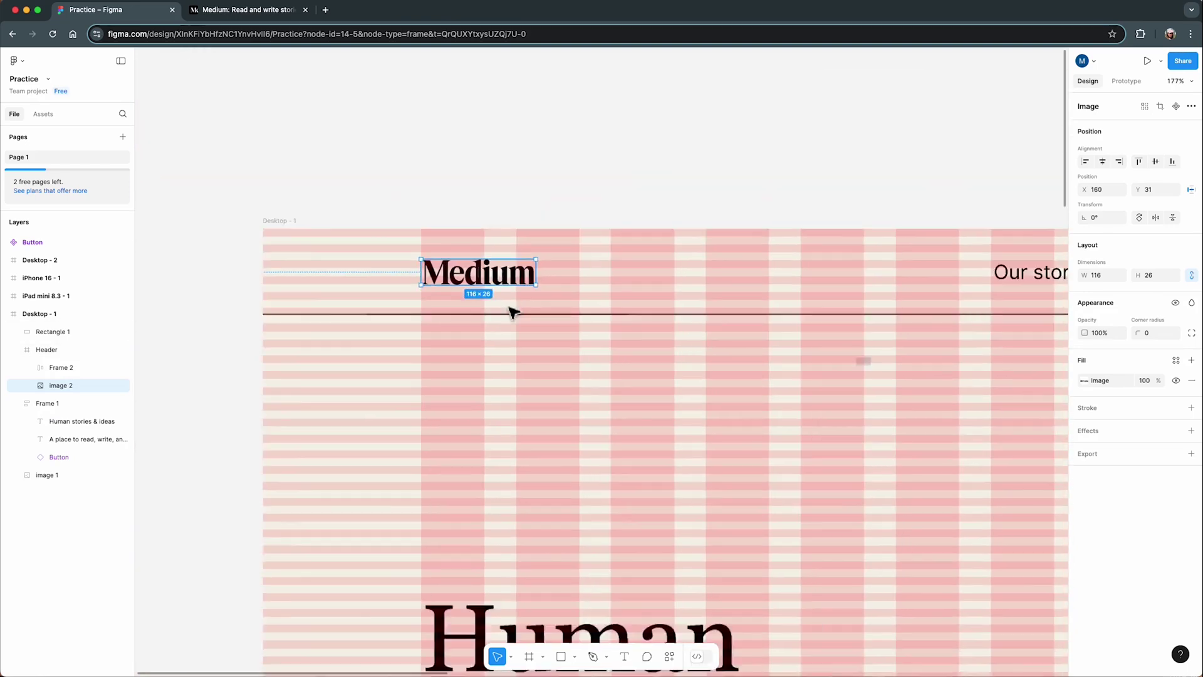
pyautogui.scroll(-5, 513, 312)
pyautogui.scroll(8, 951, 305)
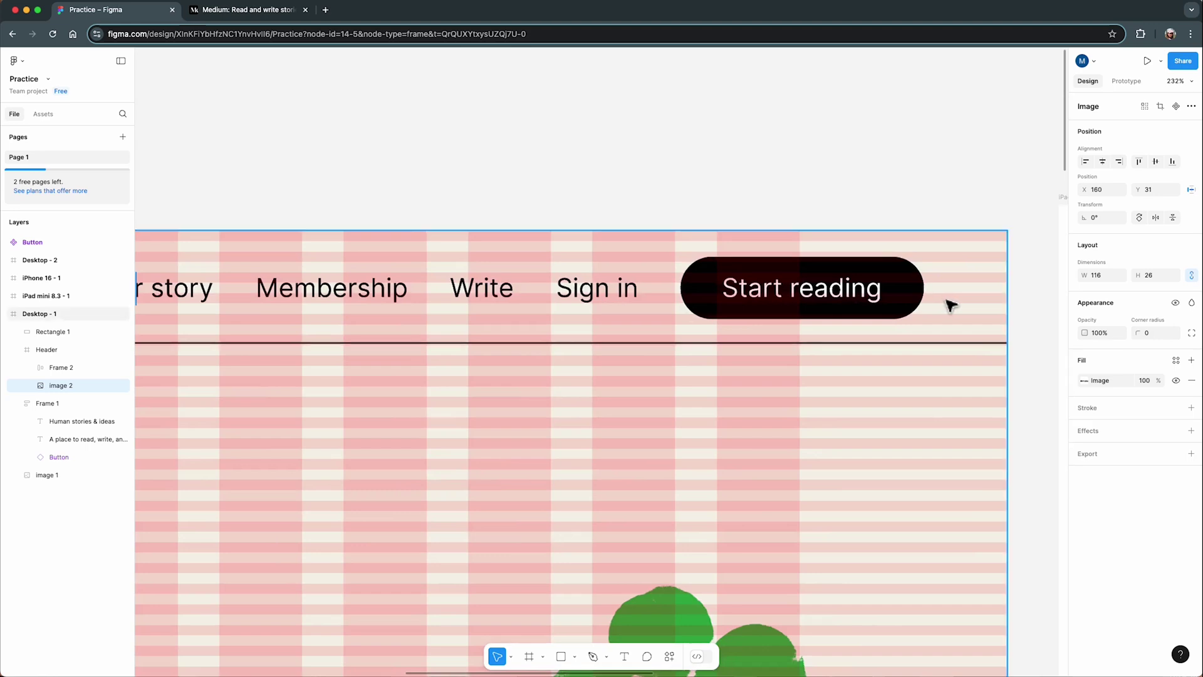
pyautogui.scroll(-5, 952, 305)
# Step: Shift the navigation links row left from X 739 to X 643
pyautogui.click(926, 307)
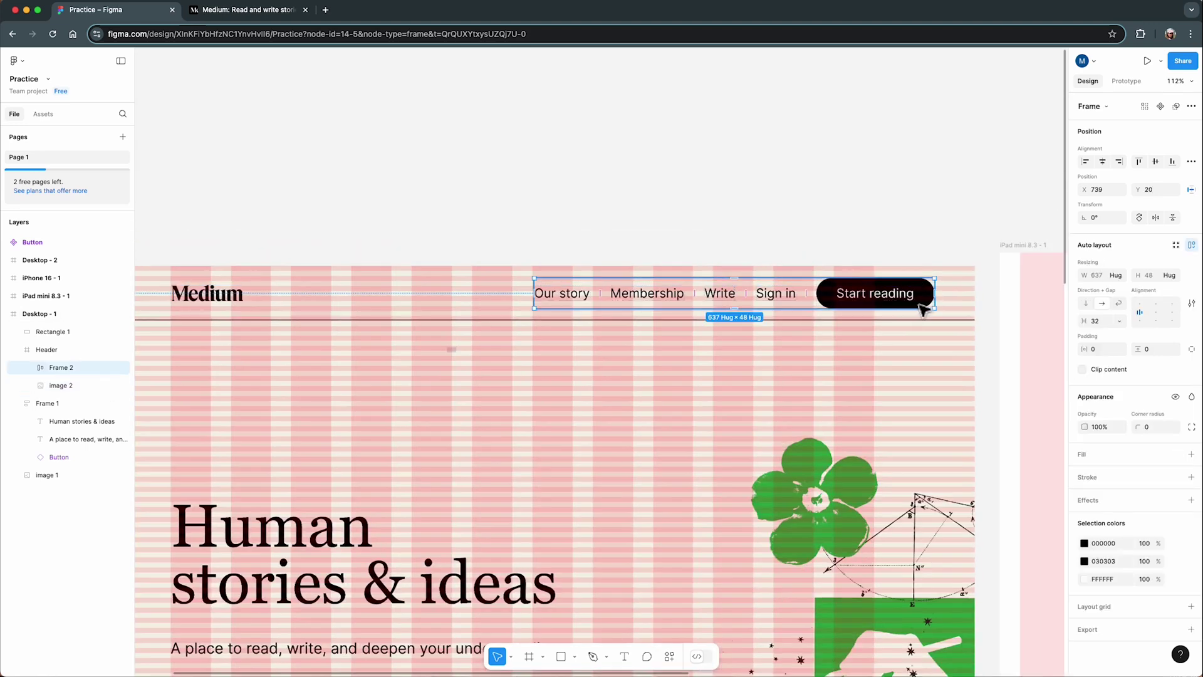
pyautogui.moveTo(922, 309); pyautogui.dragTo(863, 309)
pyautogui.scroll(8, 876, 313)
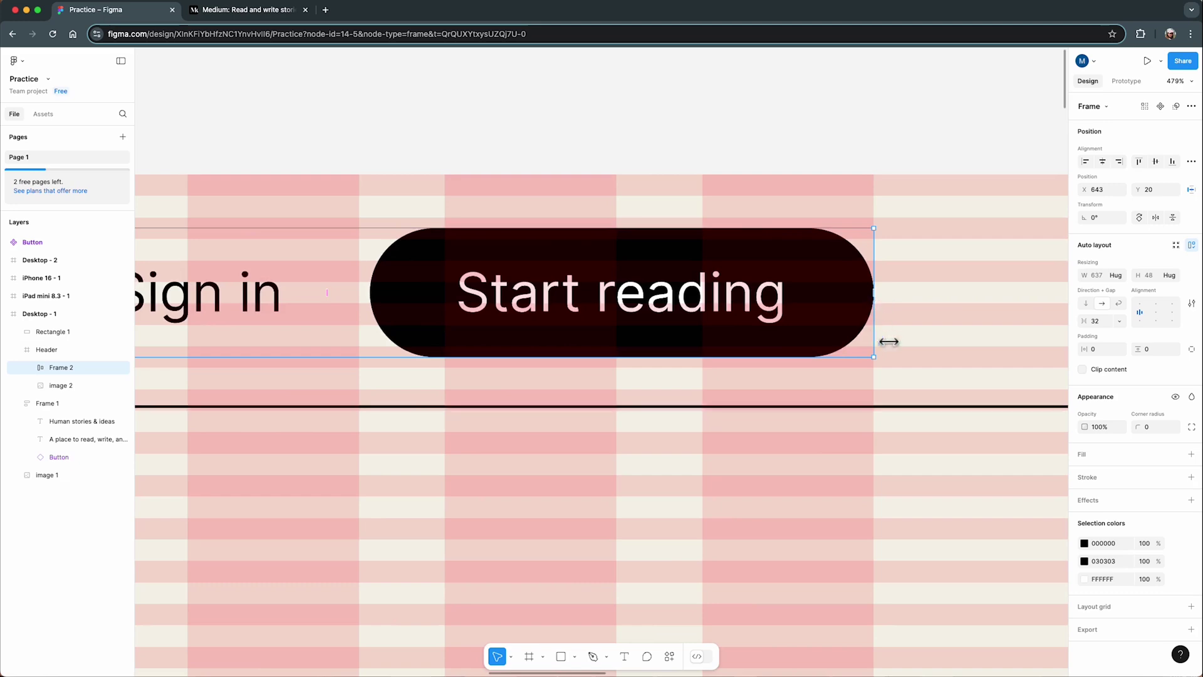
pyautogui.scroll(-10, 887, 338)
# Step: Try stretching Desktop - 1 wider, then undo back to 1440×1024
pyautogui.click(579, 306)
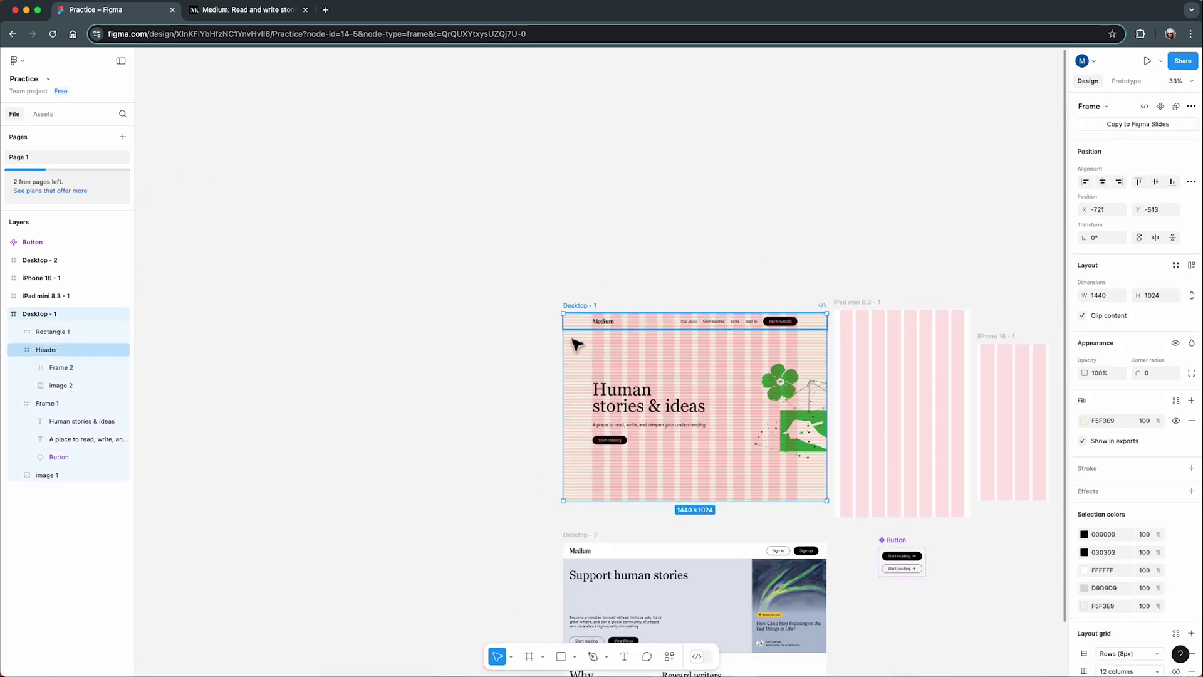
pyautogui.moveTo(564, 355); pyautogui.dragTo(358, 364)
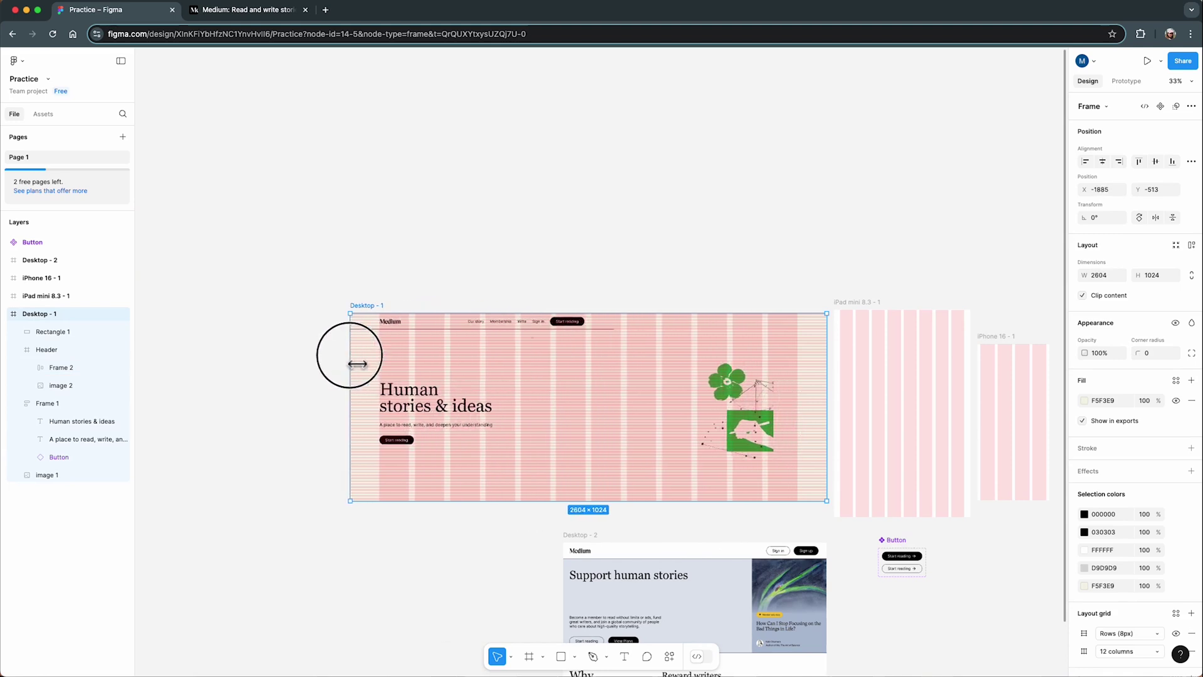
pyautogui.hotkey('ctrl', 'z')
# Step: Try widening iPhone 16 - 1, then undo back to 393×852
pyautogui.scroll(-3, 416, 352)
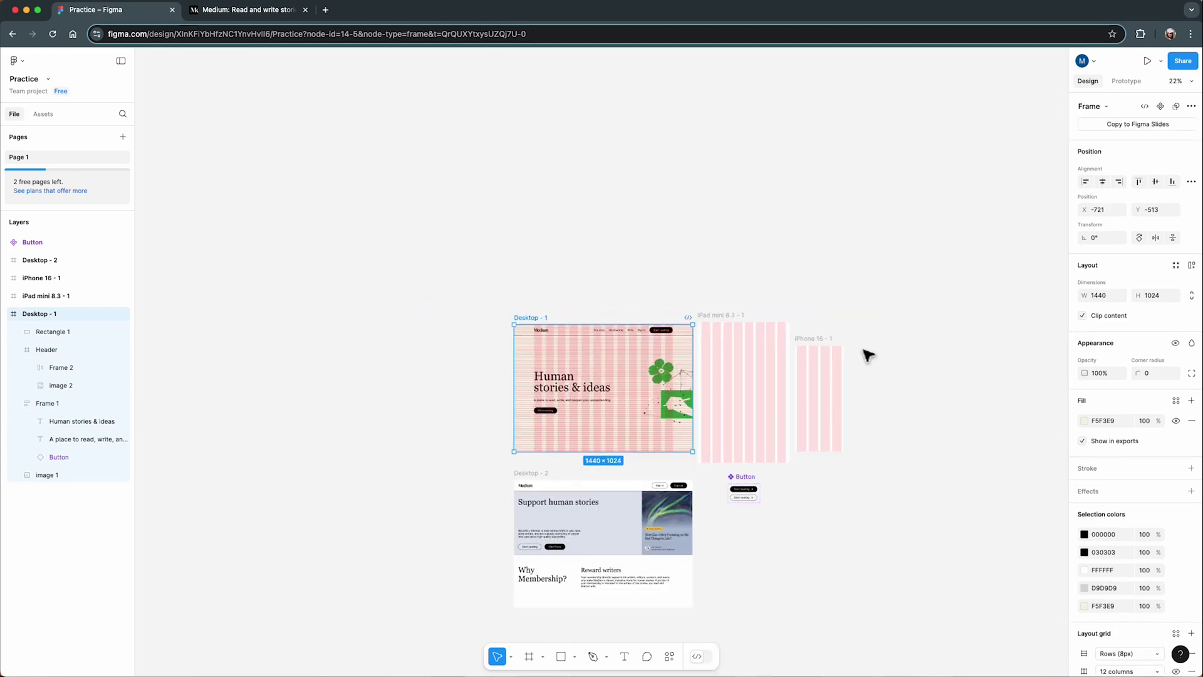
pyautogui.click(833, 346)
pyautogui.moveTo(846, 366); pyautogui.dragTo(938, 370)
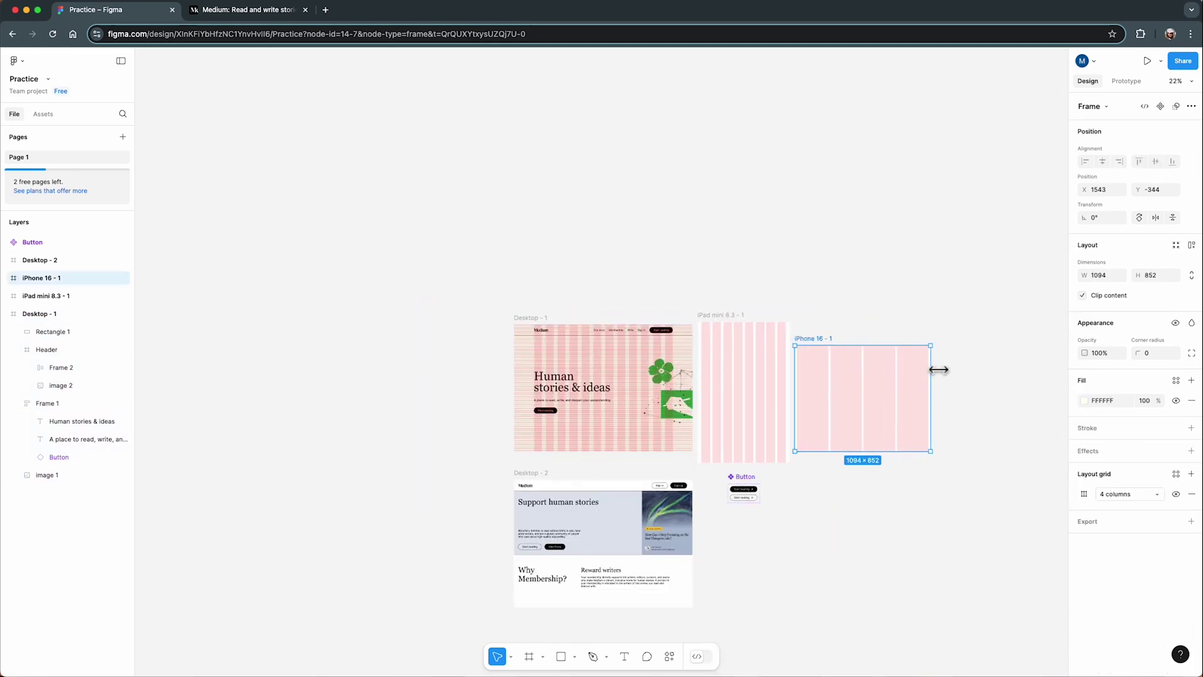
pyautogui.press('super+z')
pyautogui.click(939, 395)
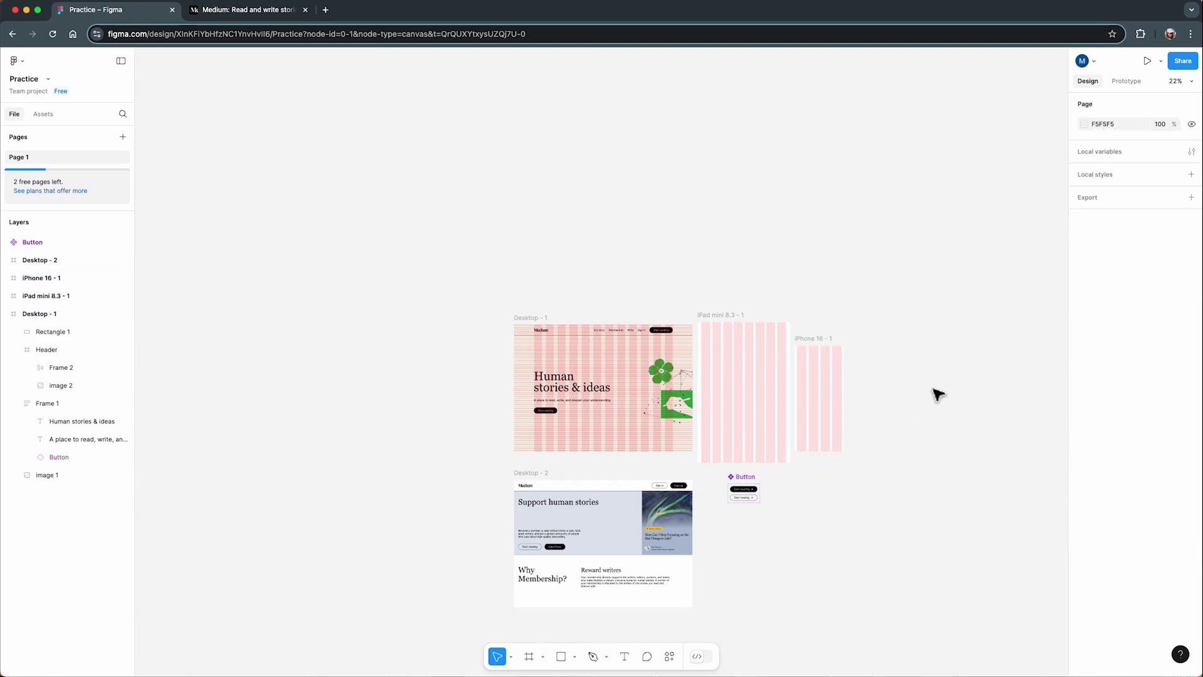
# Step: Undo to remove Rectangle 1 from Desktop - 1
pyautogui.press('super+z')
pyautogui.scroll(5, 290, 311)
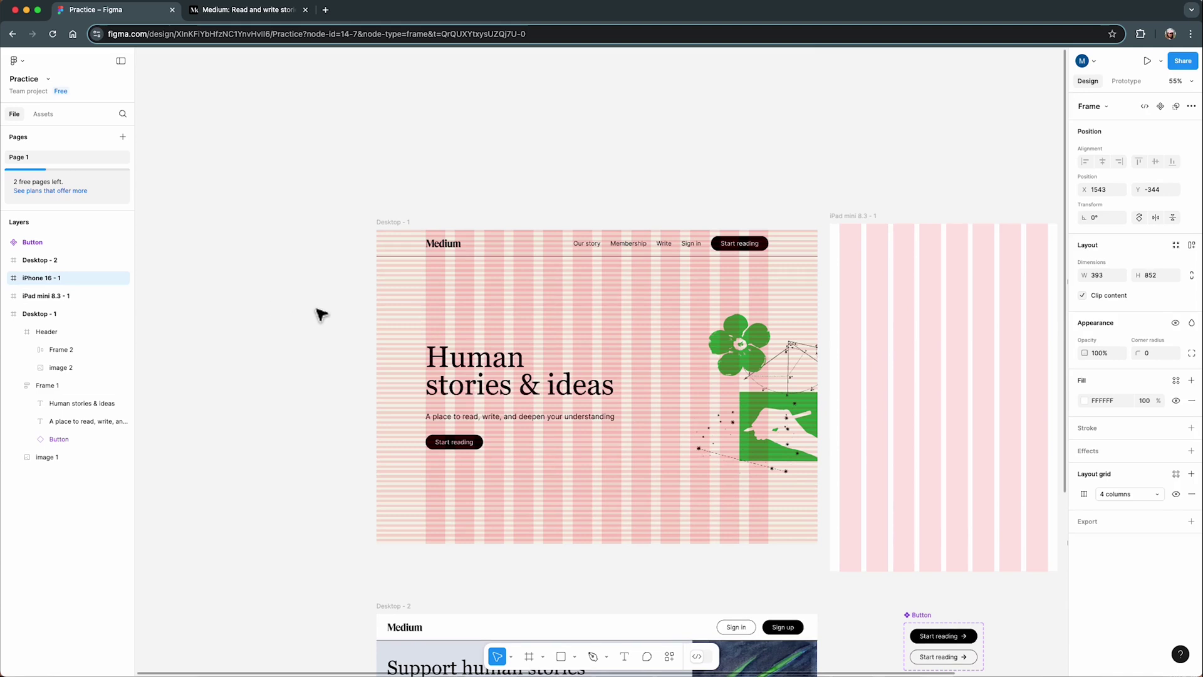
pyautogui.scroll(-1, 318, 326)
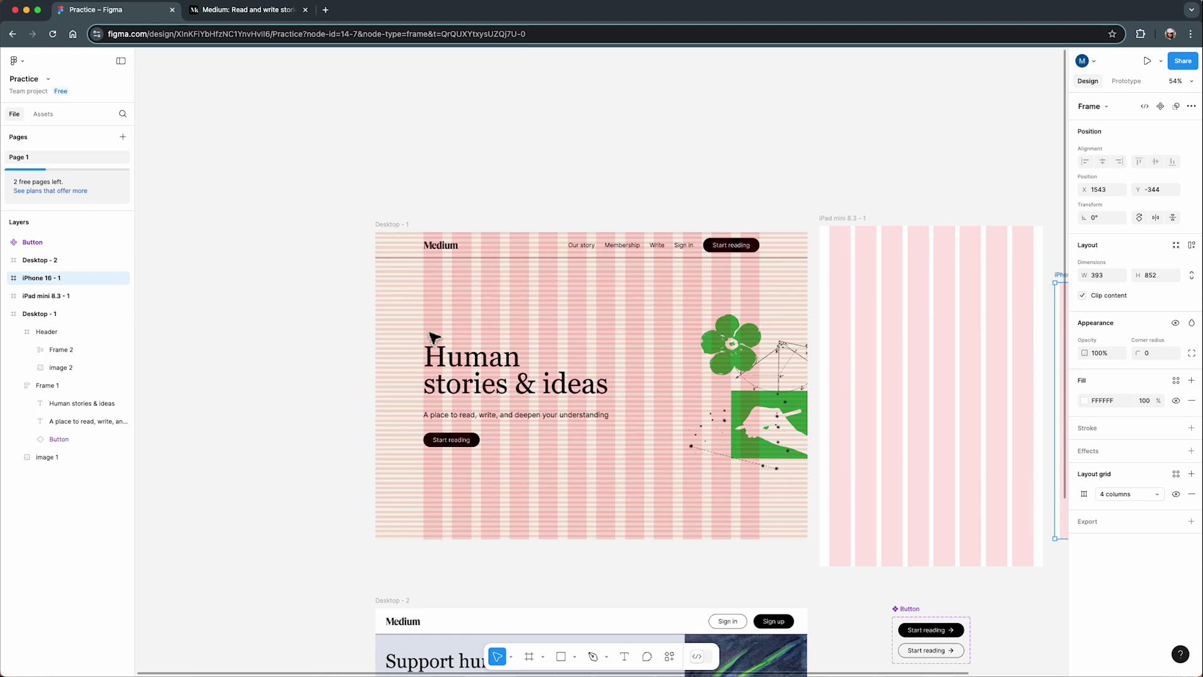
# Step: Try moving image 1 left, then undo so it stays at X 1034, Y 273
pyautogui.click(746, 415)
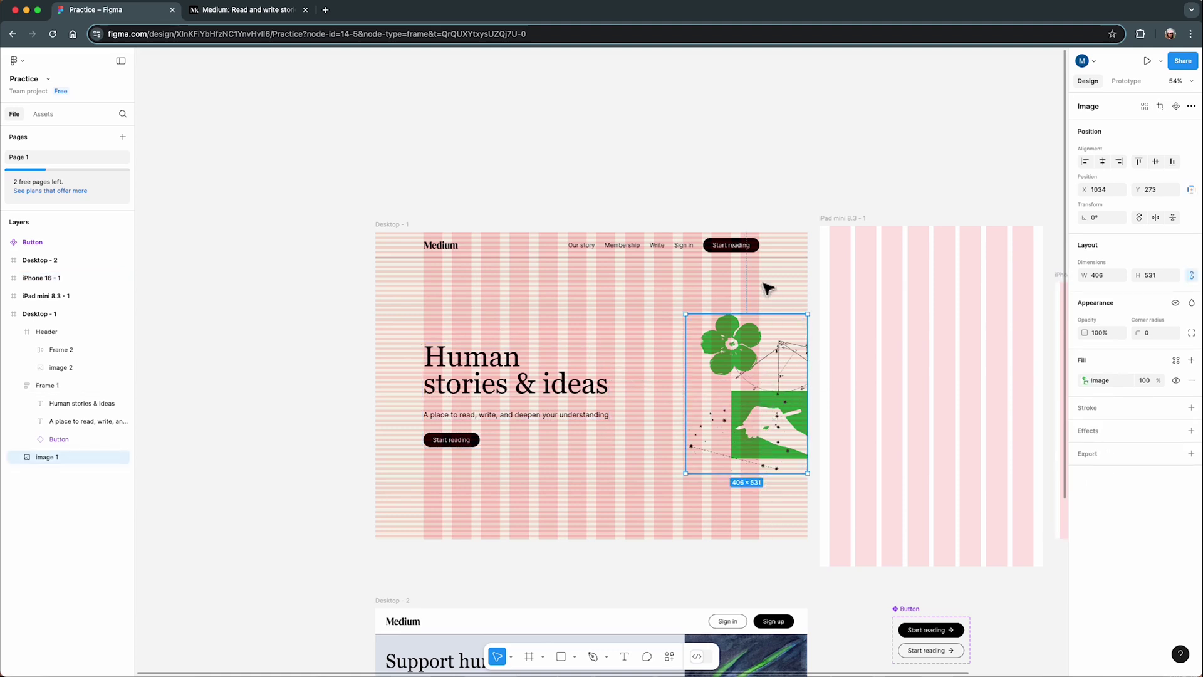
pyautogui.moveTo(778, 438); pyautogui.dragTo(731, 430)
pyautogui.press('super+z')
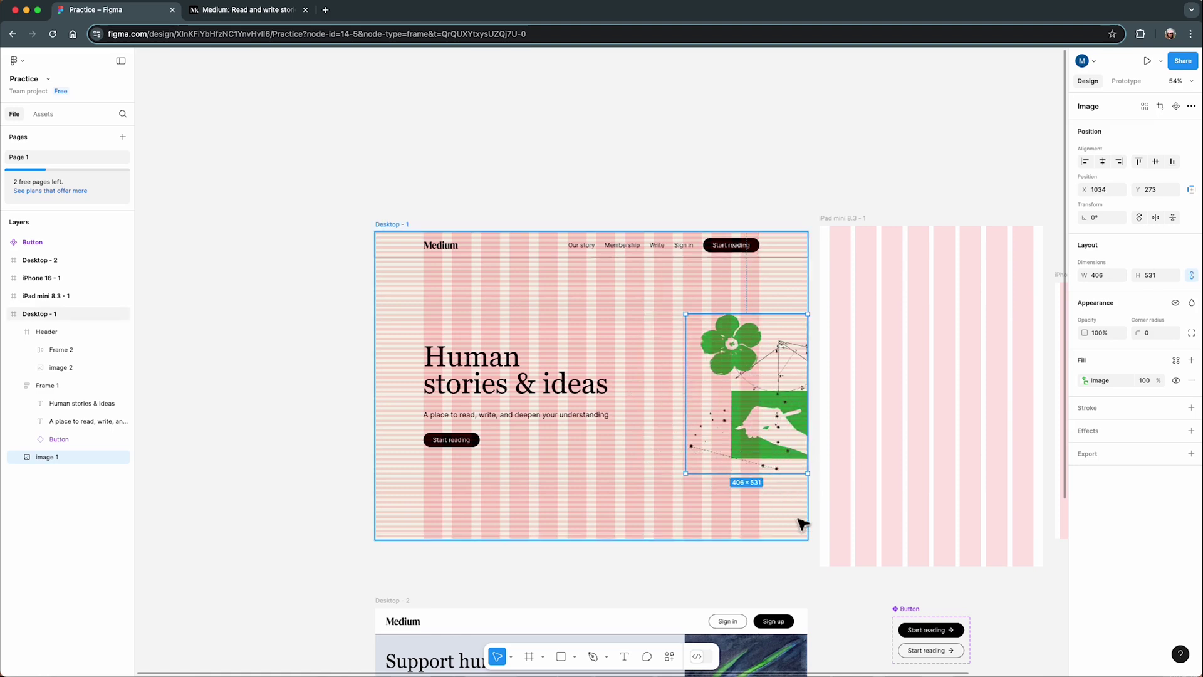
pyautogui.click(706, 194)
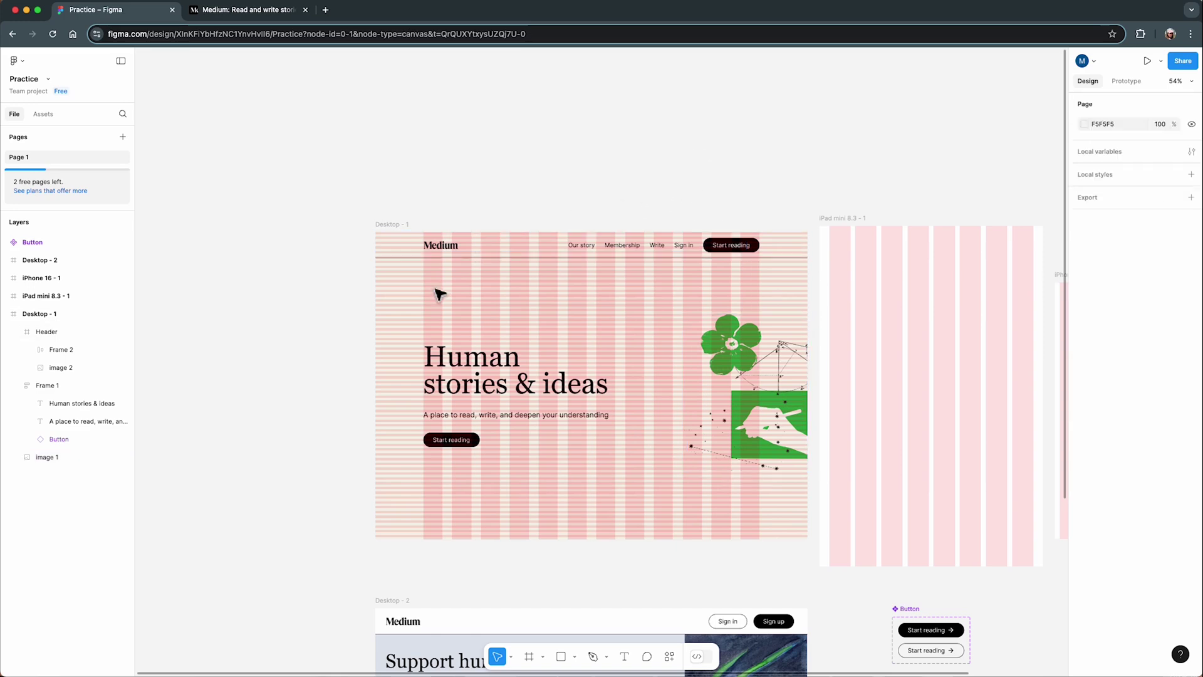
# Step: Draw a 12×8 rectangle on Desktop - 1's row grid
pyautogui.scroll(5, 437, 299)
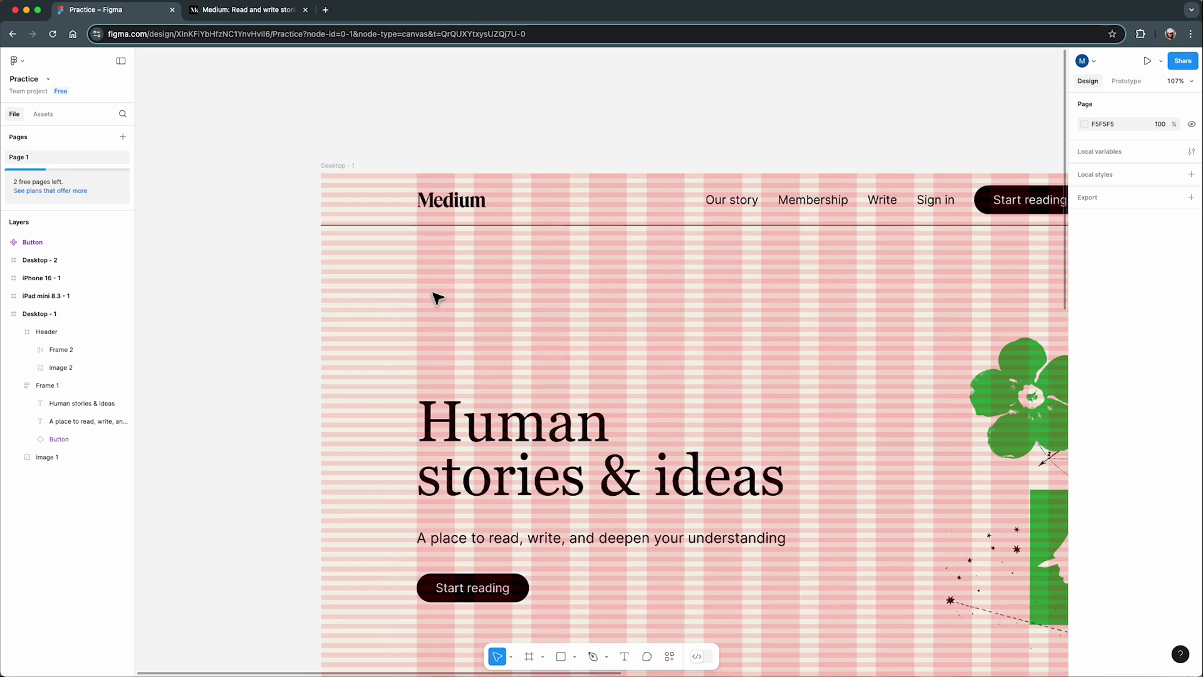
pyautogui.scroll(2, 437, 297)
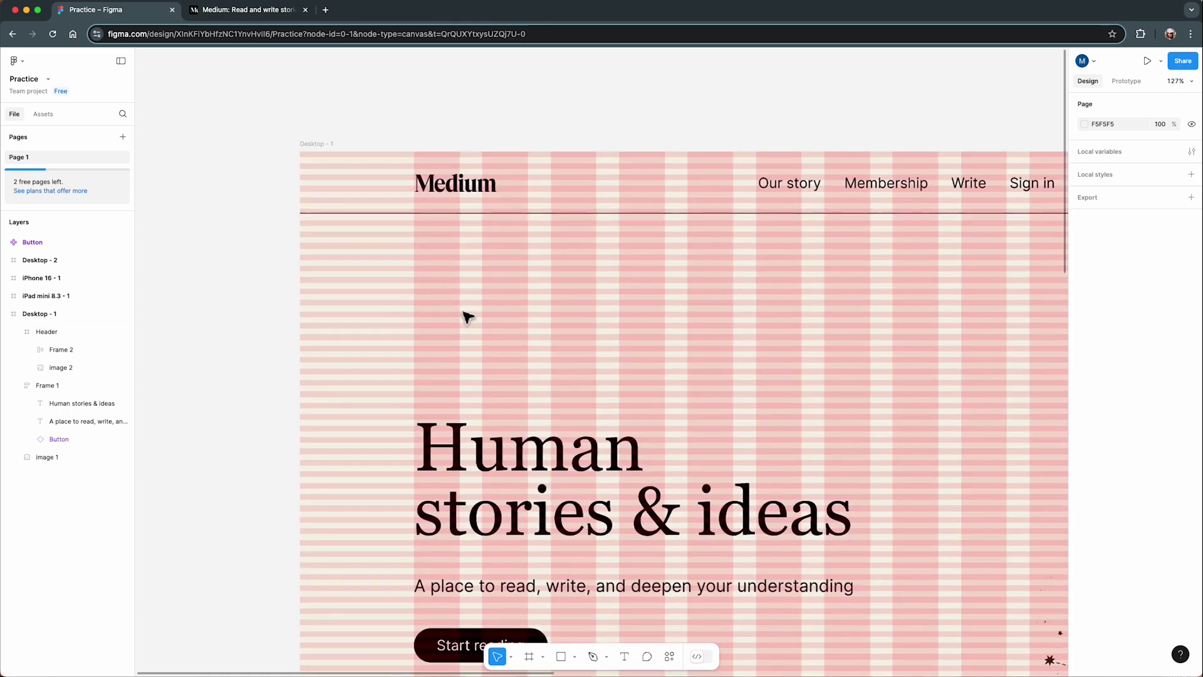
pyautogui.press('r')
pyautogui.scroll(10, 457, 287)
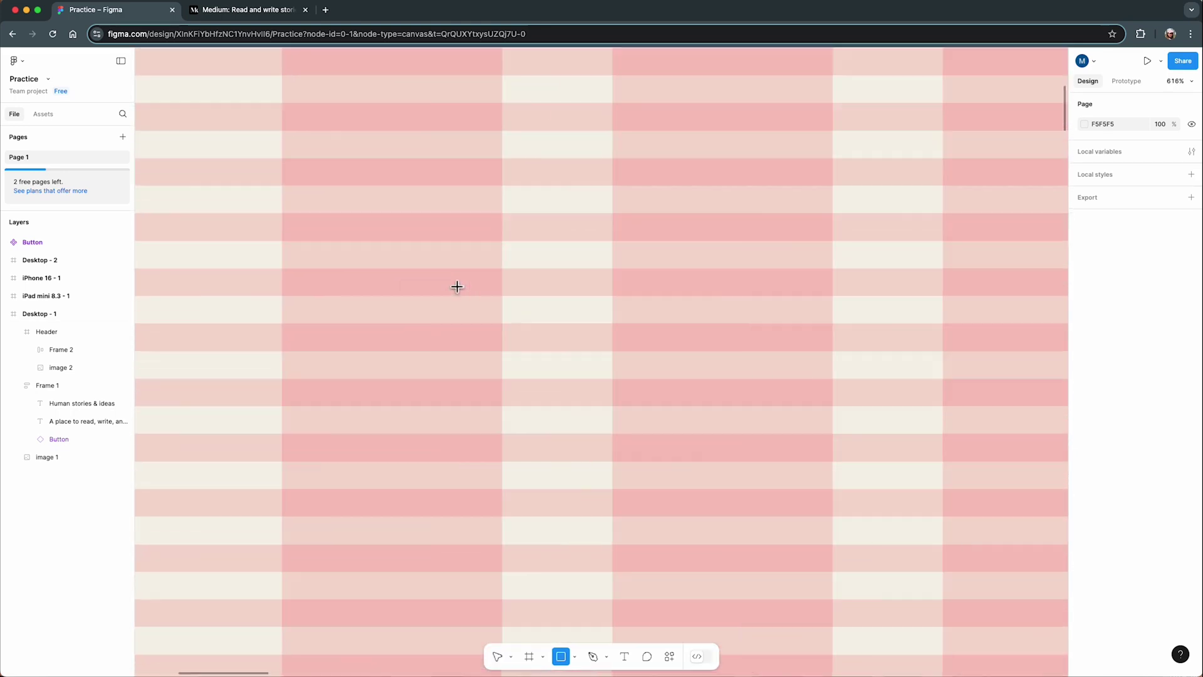
pyautogui.moveTo(448, 269); pyautogui.dragTo(496, 304)
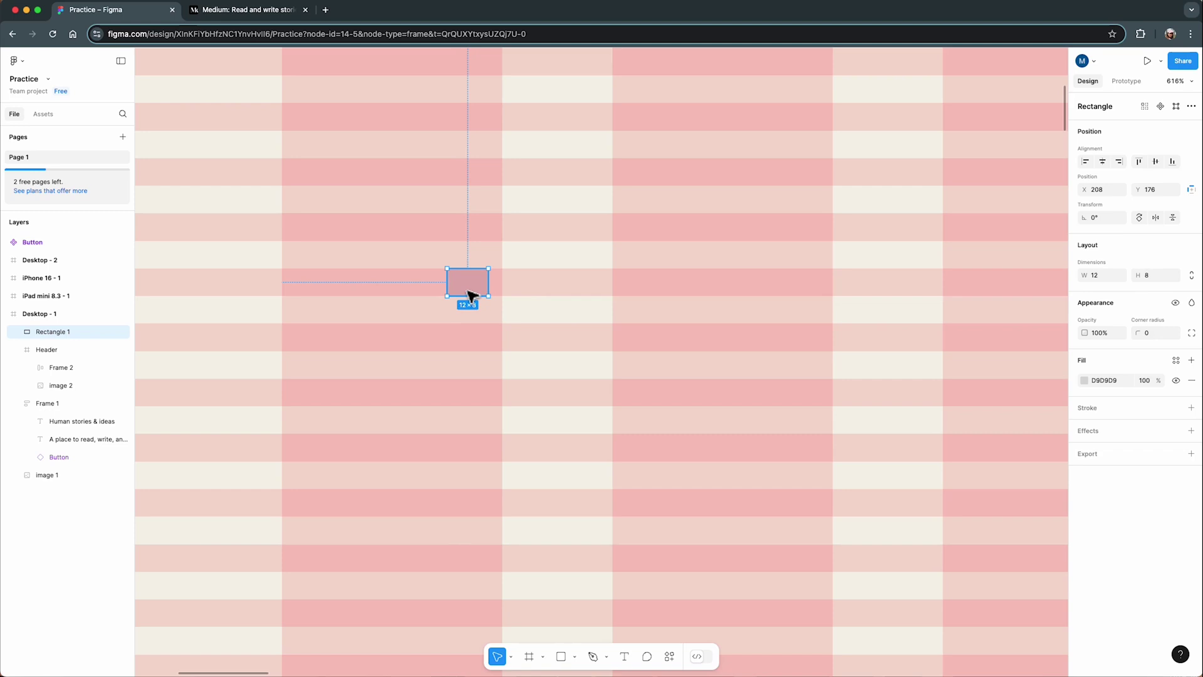
# Step: Move the rectangle down 10px with Shift+Down, deselect it, and open the main menu
pyautogui.hotkey('shift', 'Down')
pyautogui.moveTo(473, 304); pyautogui.dragTo(473, 304)
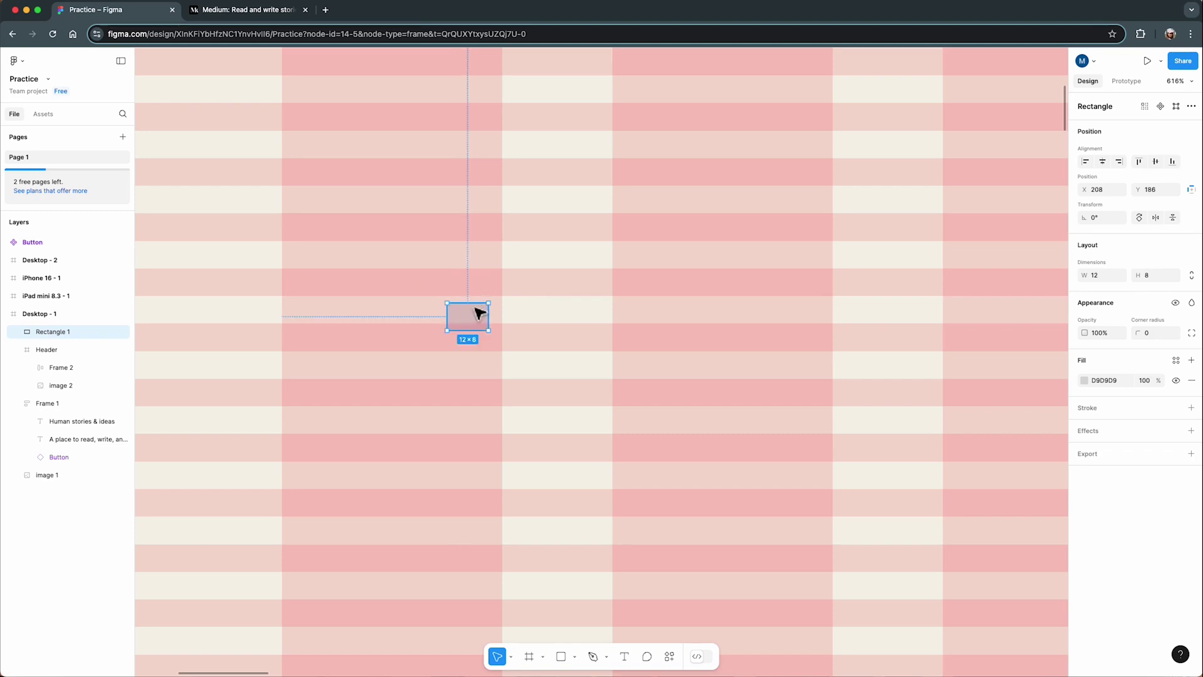
pyautogui.click(204, 196)
pyautogui.click(23, 65)
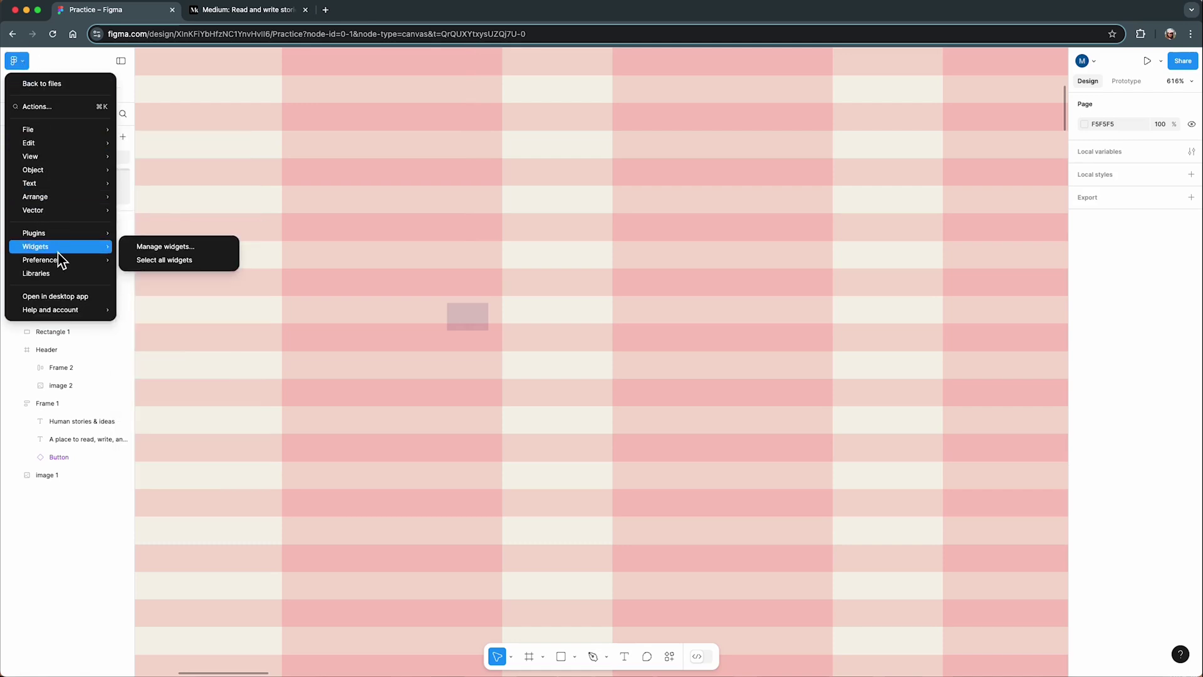
# Step: Set Figma's big nudge amount to 8px in the nudge preferences
pyautogui.moveTo(63, 260)
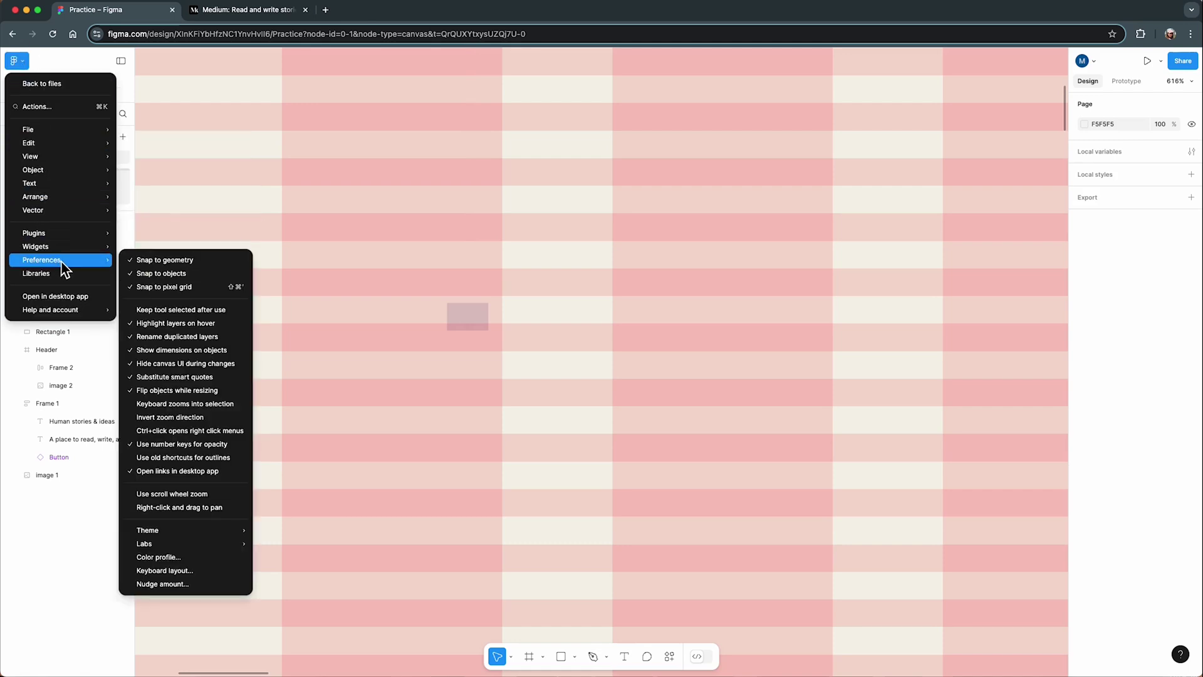
pyautogui.click(190, 584)
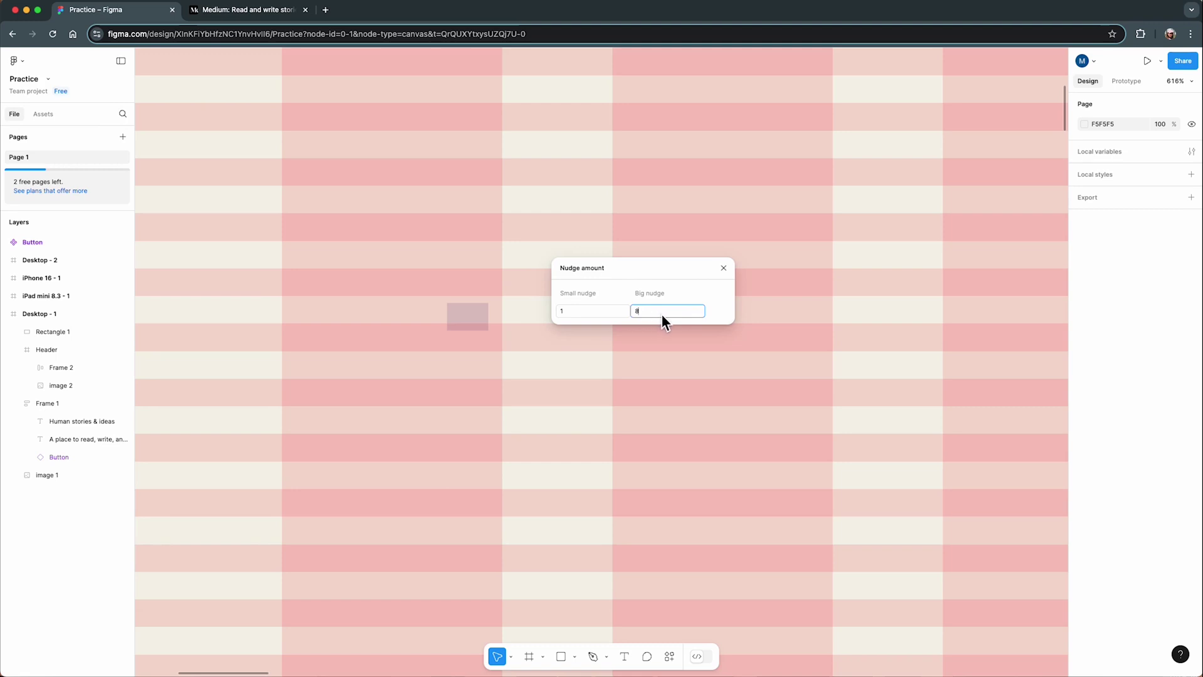
pyautogui.press('Return')
# Step: Snap Rectangle 1 onto an 8px row, then Shift-nudge it down and back up to X 208, Y 160
pyautogui.click(478, 315)
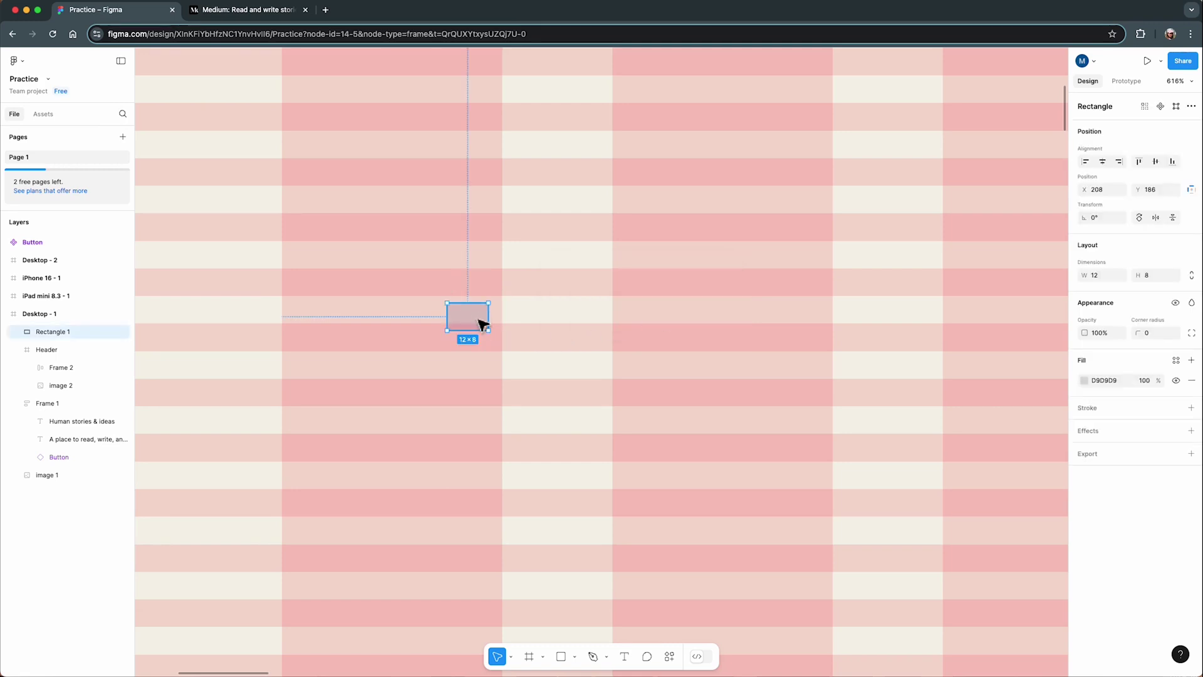
pyautogui.moveTo(478, 318); pyautogui.dragTo(478, 310)
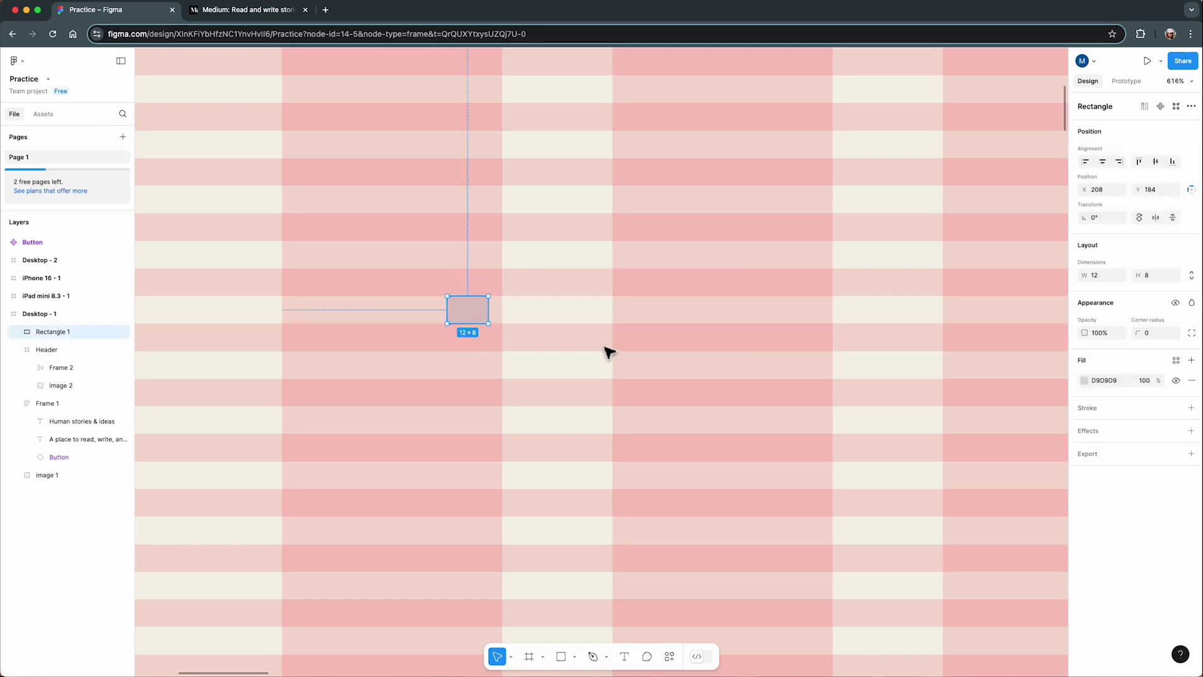
pyautogui.hotkey('shift', 'Down')
pyautogui.hotkey('shift', 'Down')
pyautogui.hotkey('shift', 'Down')
pyautogui.hotkey('shift', 'Down')
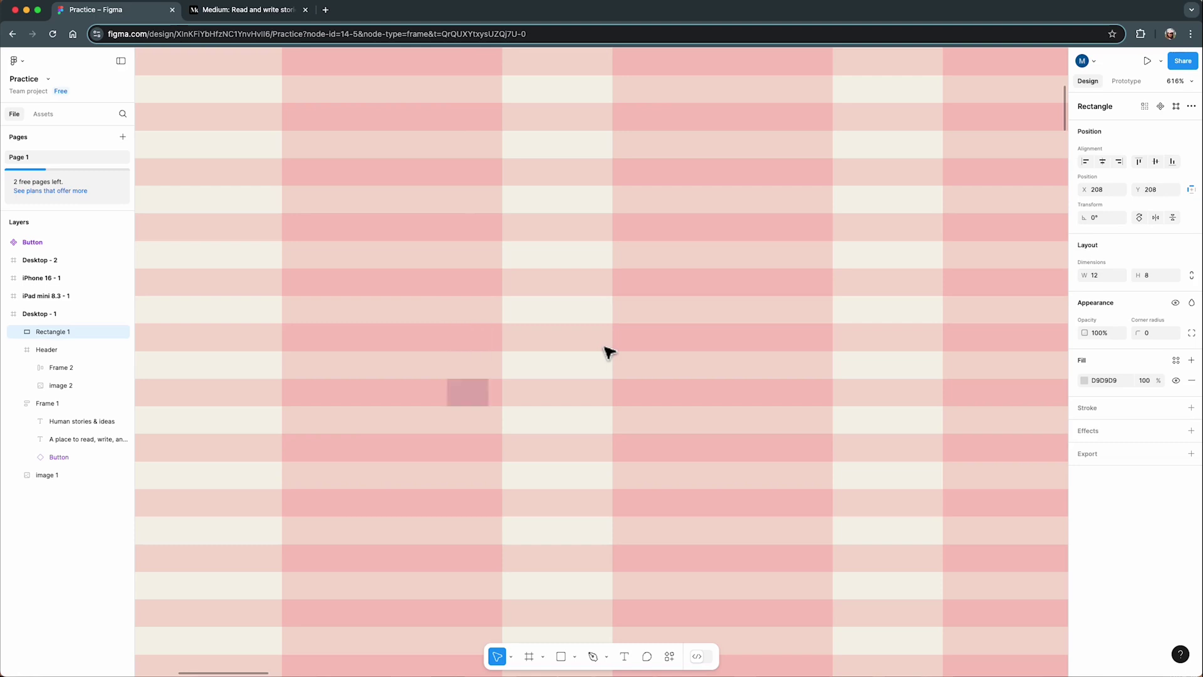
pyautogui.hotkey('shift', 'Up')
pyautogui.hotkey('shift', 'Up')
pyautogui.hotkey('shift', 'Up')
pyautogui.hotkey('shift', 'Up')
pyautogui.hotkey('shift', 'Up')
pyautogui.hotkey('shift', 'Up')
pyautogui.hotkey('shift', 'Up')
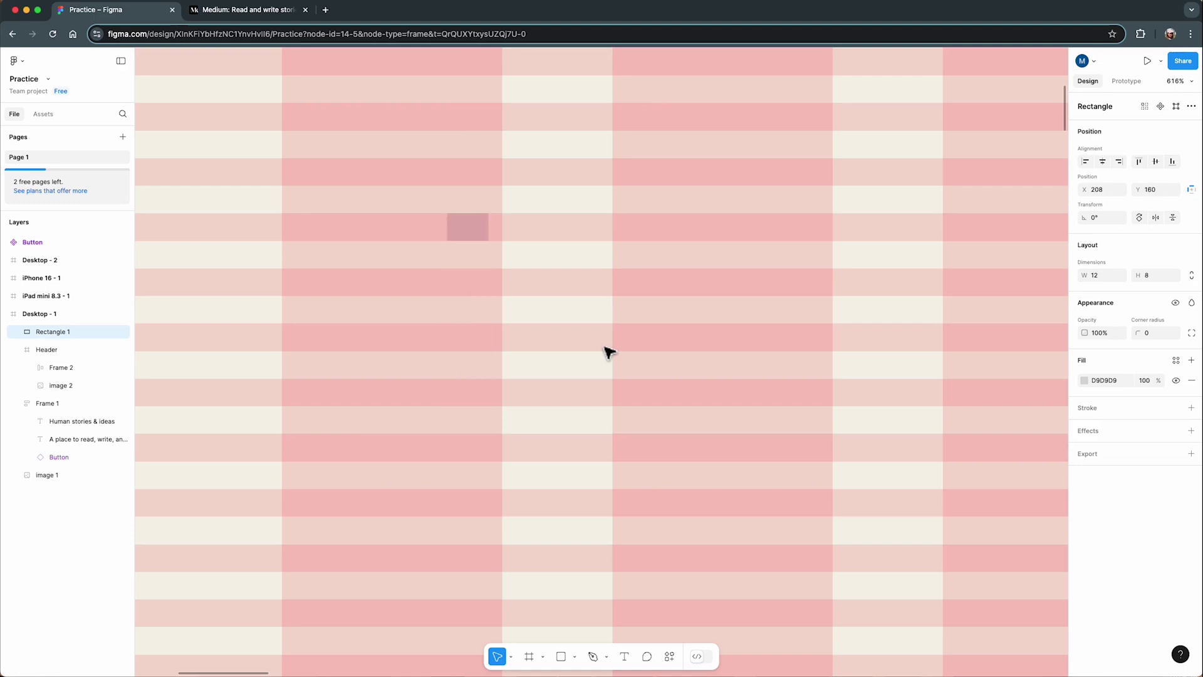
pyautogui.scroll(-10, 609, 352)
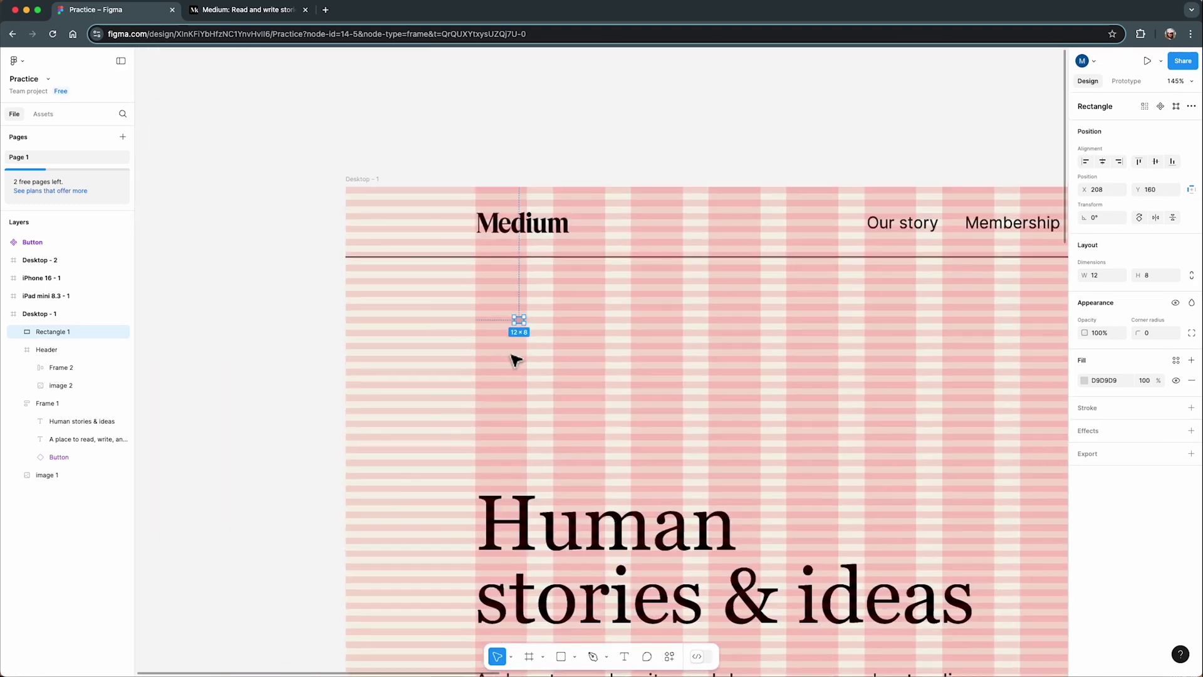
pyautogui.click(364, 183)
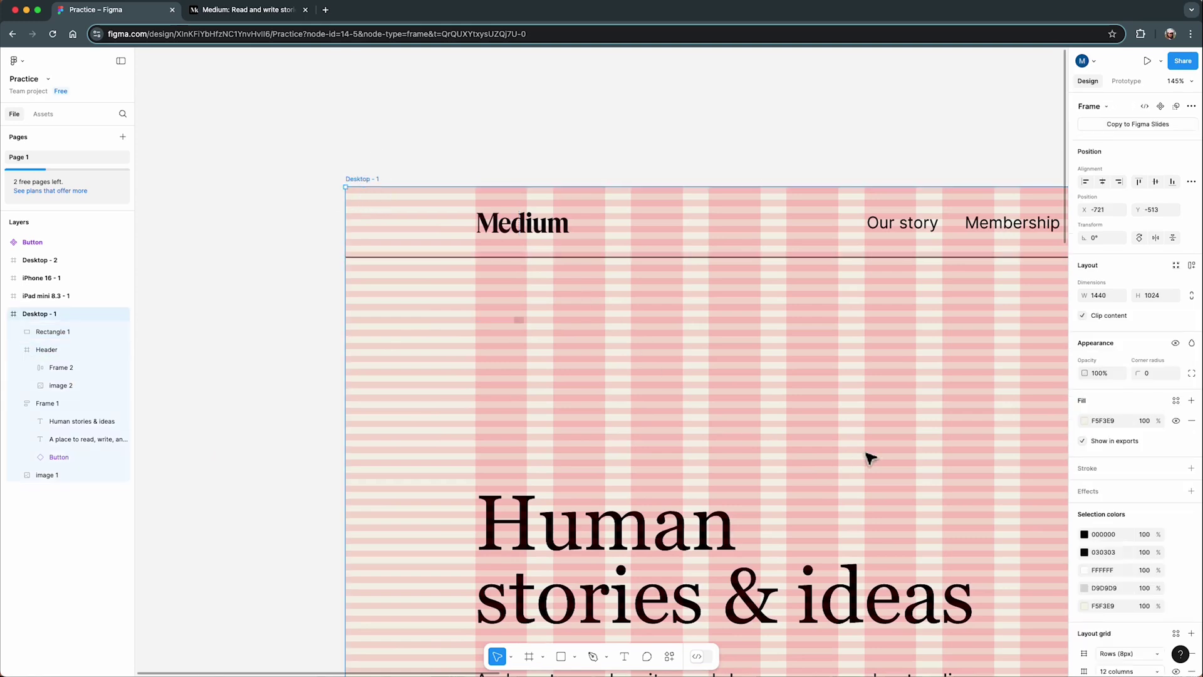
# Step: Turn off the Rows (8px) and 12 columns layout grids on Desktop - 1, then deselect it
pyautogui.scroll(-2, 1113, 530)
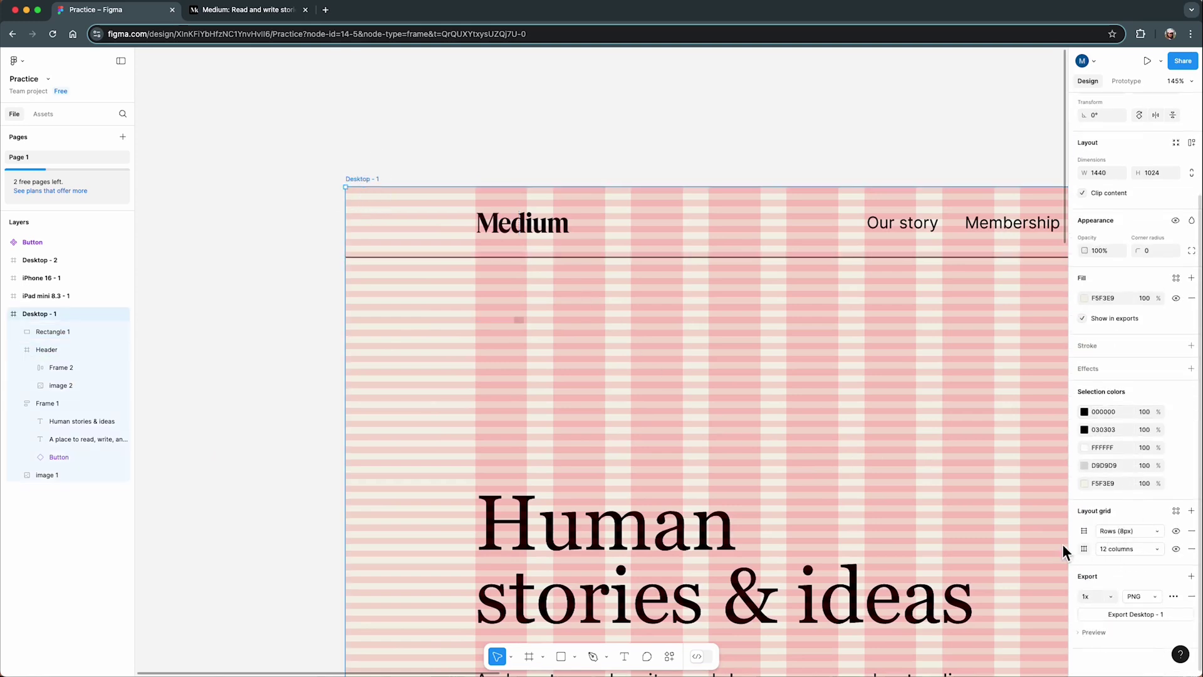
pyautogui.scroll(-5, 264, 336)
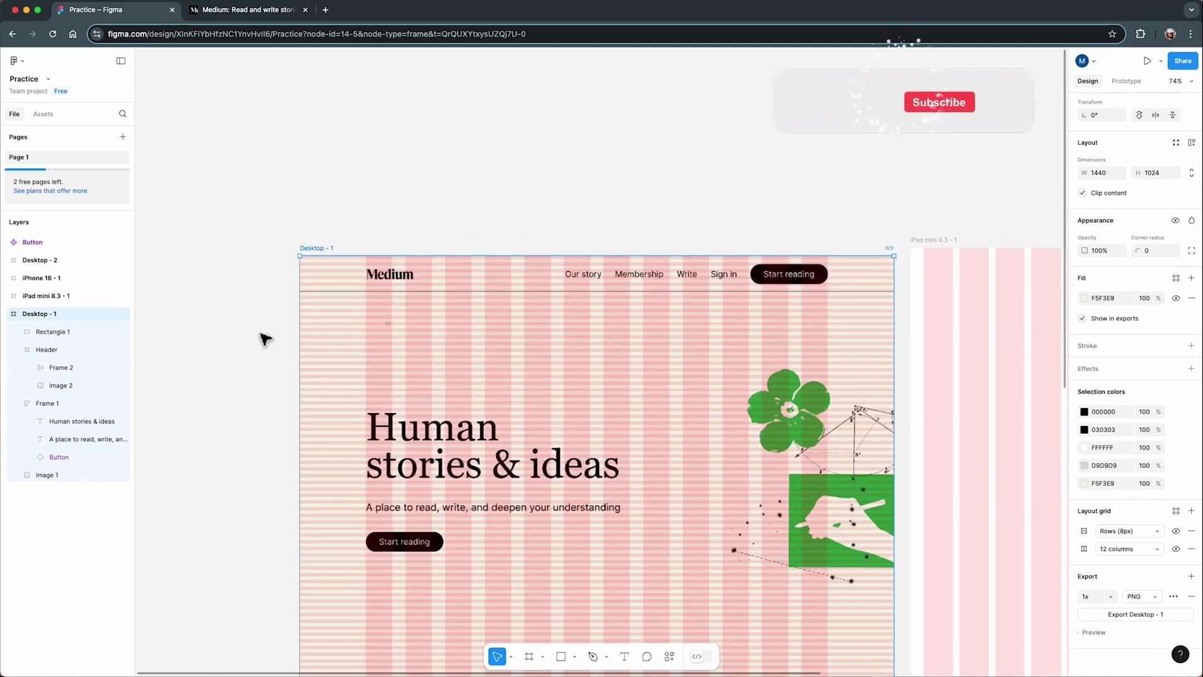
pyautogui.click(1176, 531)
pyautogui.click(1176, 550)
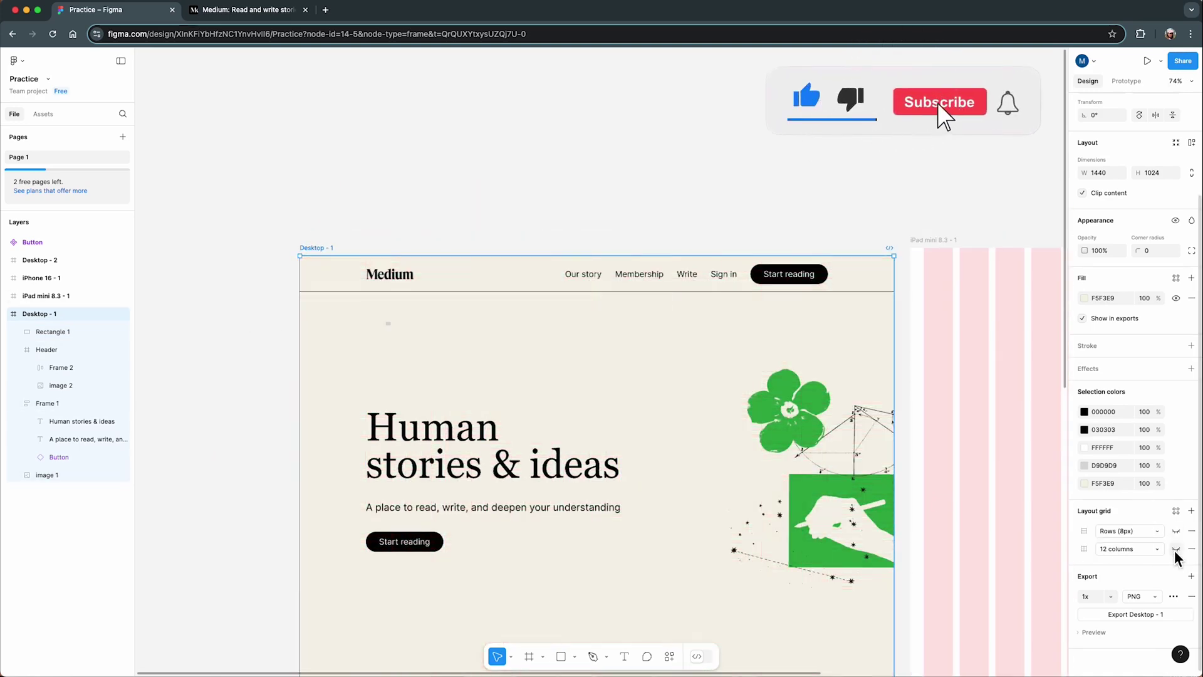
pyautogui.click(247, 390)
pyautogui.scroll(-4, 247, 389)
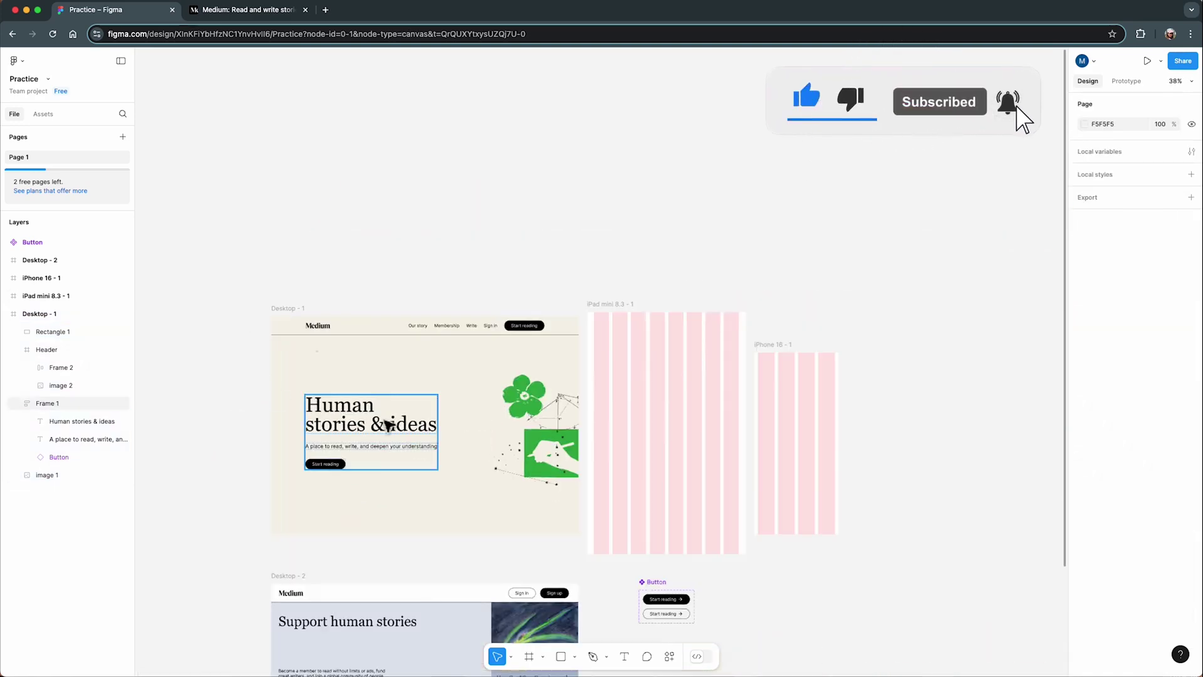